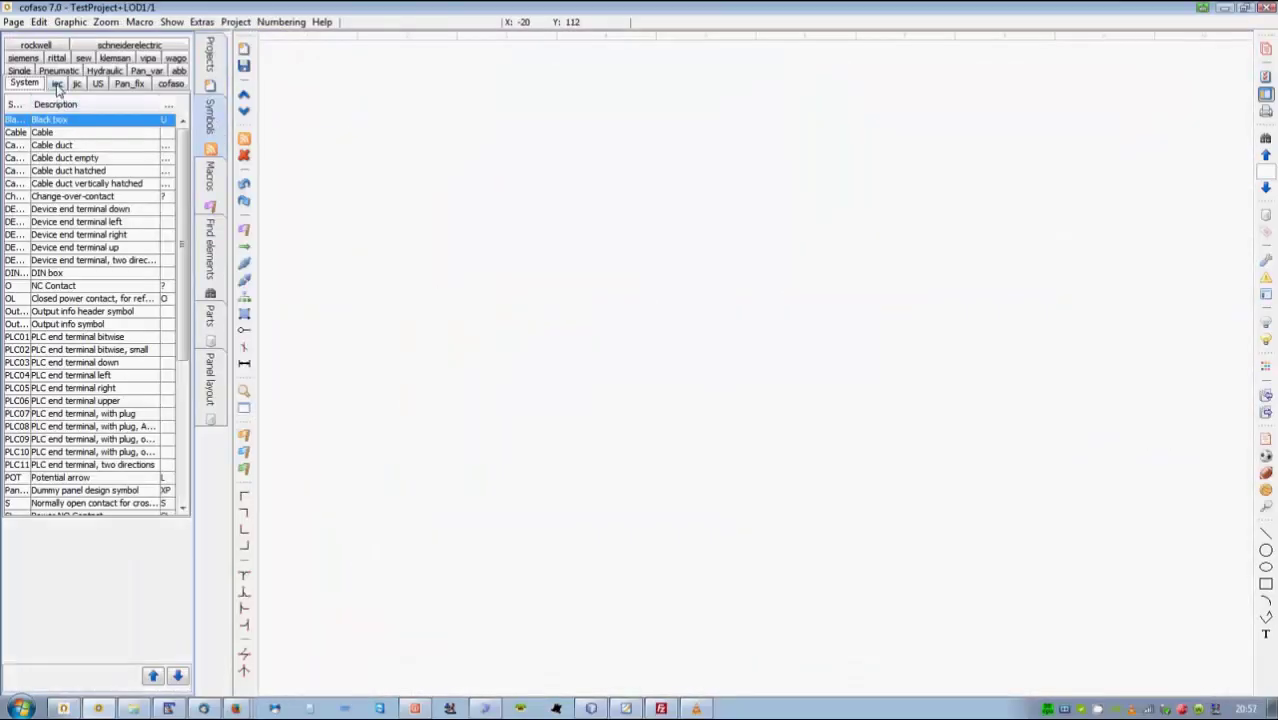
Place the M05 three-phase motor -M1, rate it 0.55kW and accept the auto-selected Siemens part.
{"action": "left_click", "coordinate": [57, 84]}
{"action": "type", "text": "m05"}
{"action": "key", "text": "Return"}
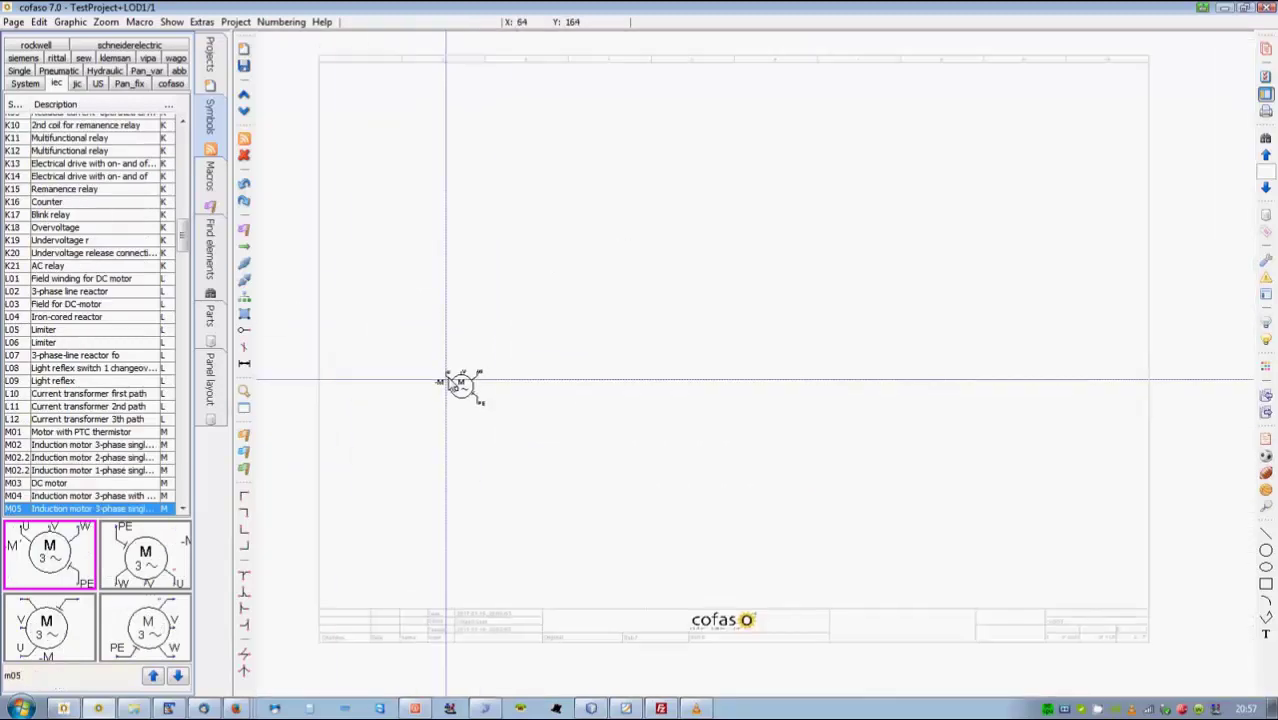
{"action": "left_click", "coordinate": [391, 456]}
{"action": "left_click", "coordinate": [680, 187]}
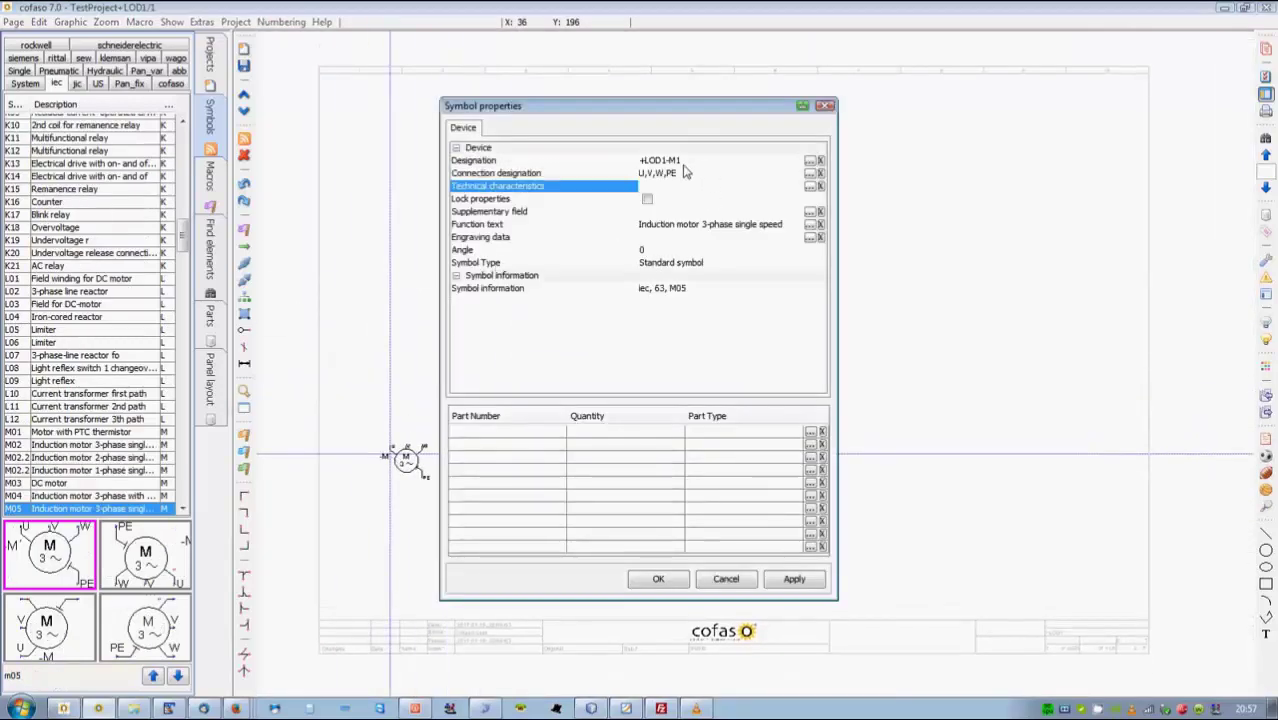
{"action": "type", "text": "0.55kW"}
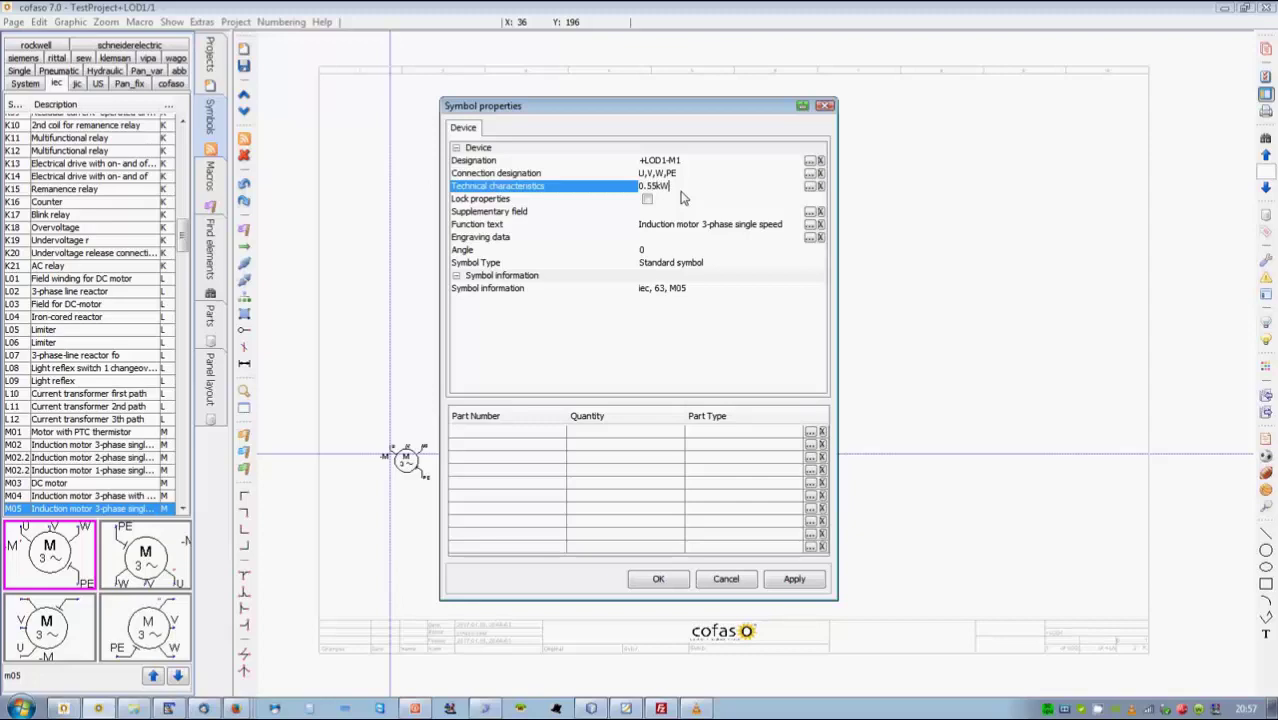
{"action": "key", "text": "Return"}
{"action": "left_click", "coordinate": [811, 431]}
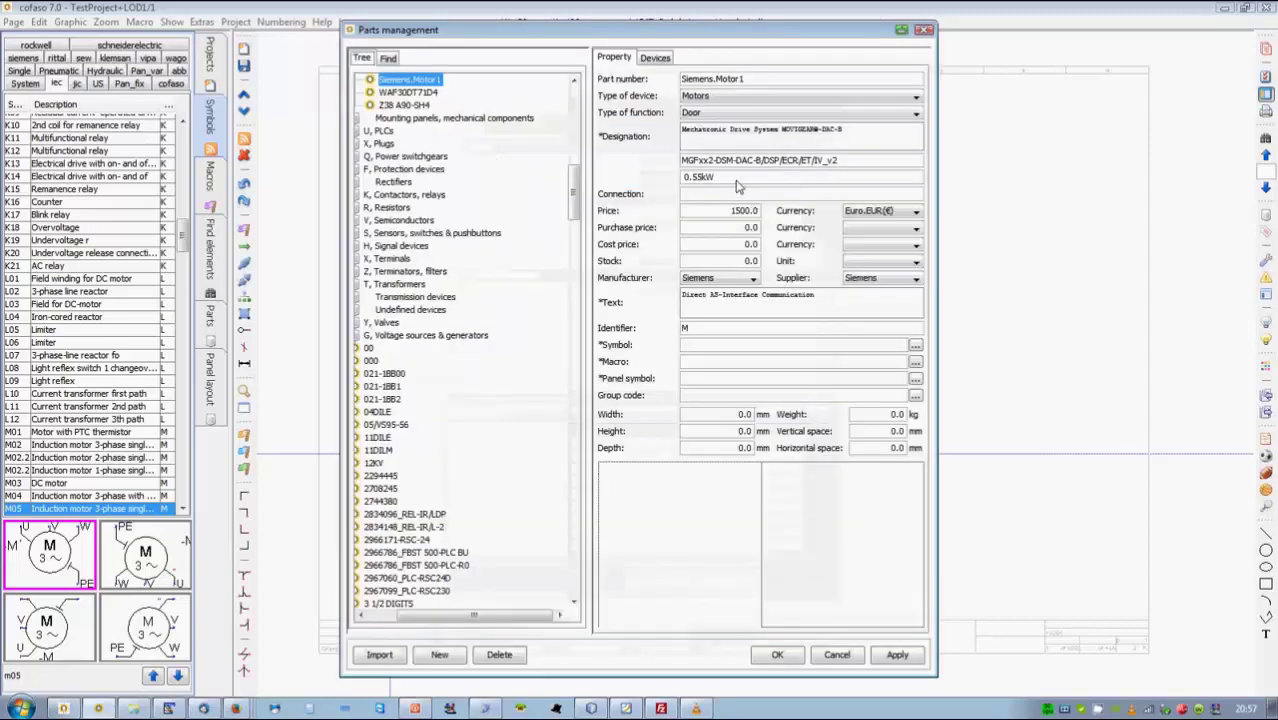
{"action": "left_click", "coordinate": [786, 664]}
{"action": "left_click", "coordinate": [658, 579]}
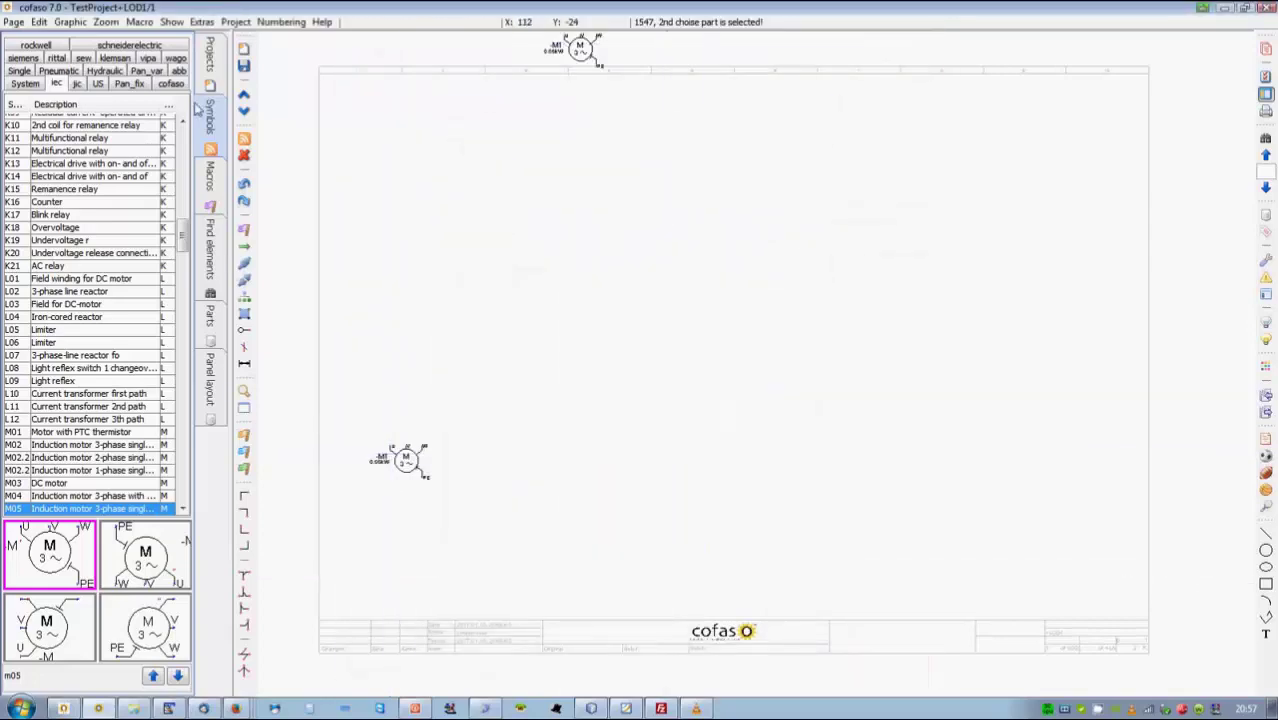
Review the general settings under Extras > Parameters and close them.
{"action": "left_click", "coordinate": [201, 22]}
{"action": "left_click", "coordinate": [230, 190]}
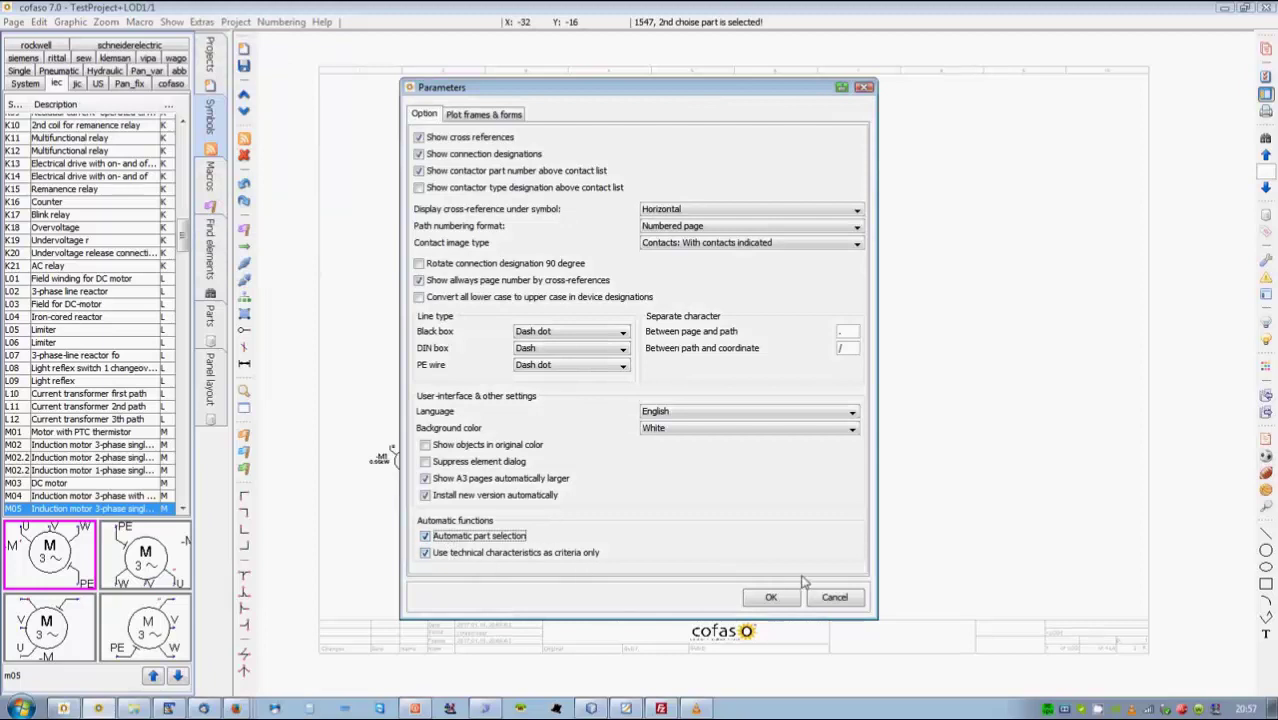
{"action": "left_click", "coordinate": [771, 597]}
Place X01 terminals -X1 1–4 above the motor's U, V, W and PE connections.
{"action": "type", "text": "x0"}
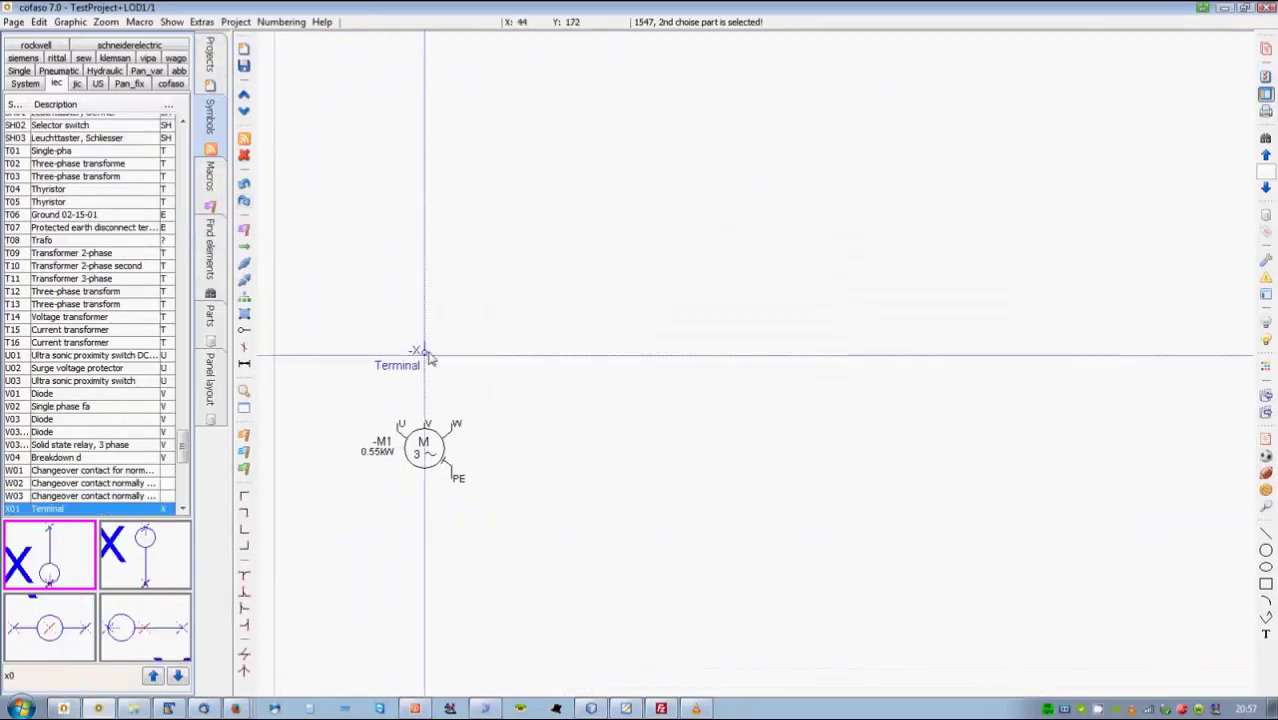
{"action": "left_click", "coordinate": [392, 297]}
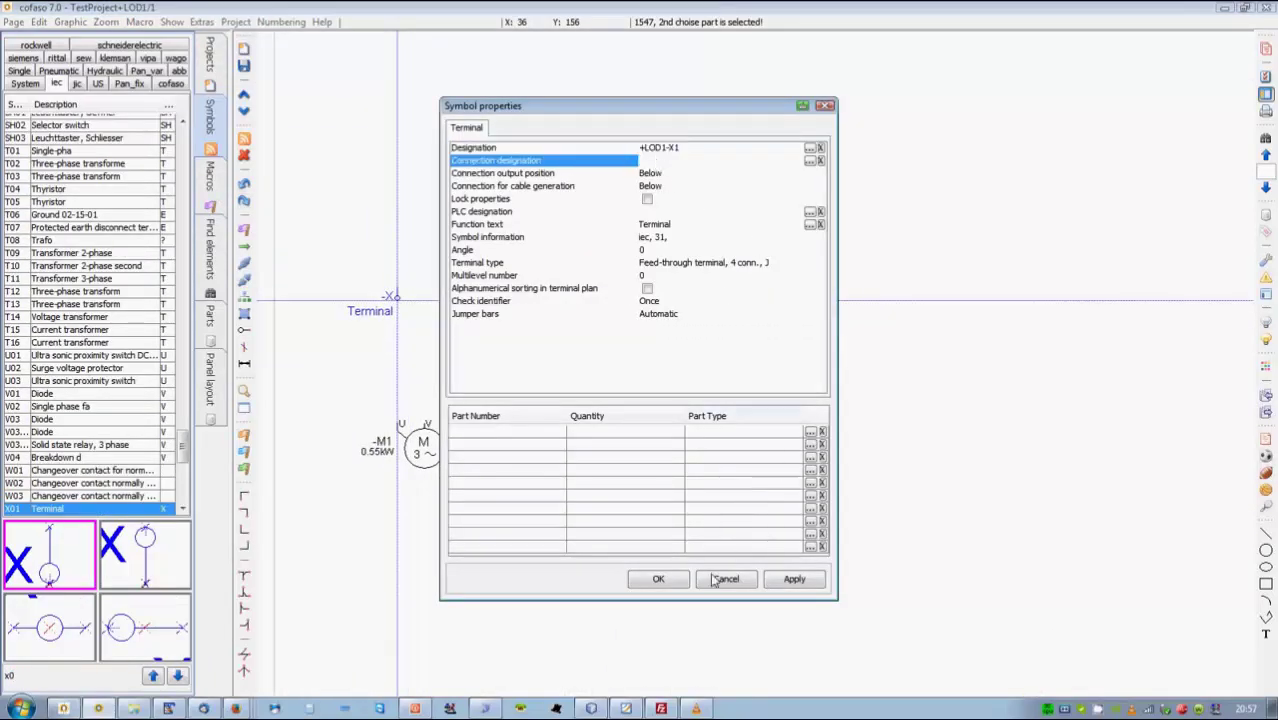
{"action": "left_click", "coordinate": [658, 578]}
{"action": "left_click", "coordinate": [617, 260]}
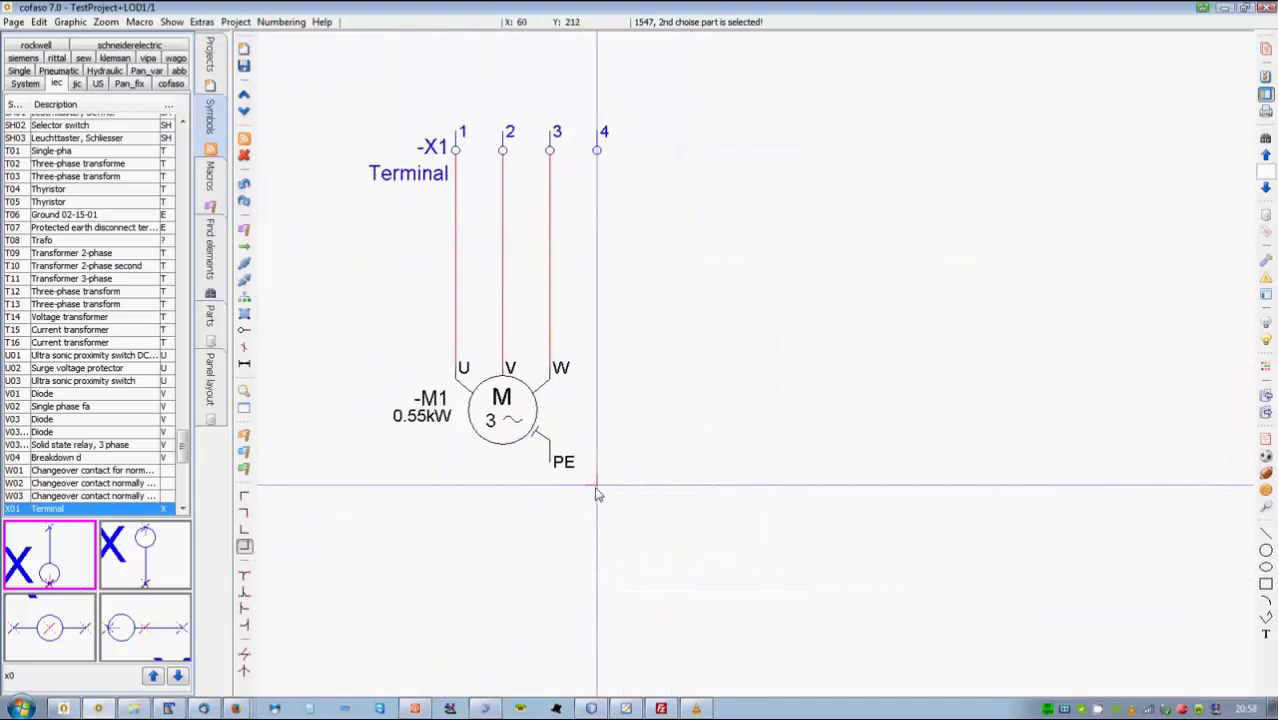
Change terminal 4 of -X1 to a protective earth (PE) terminal.
{"action": "left_click", "coordinate": [598, 150]}
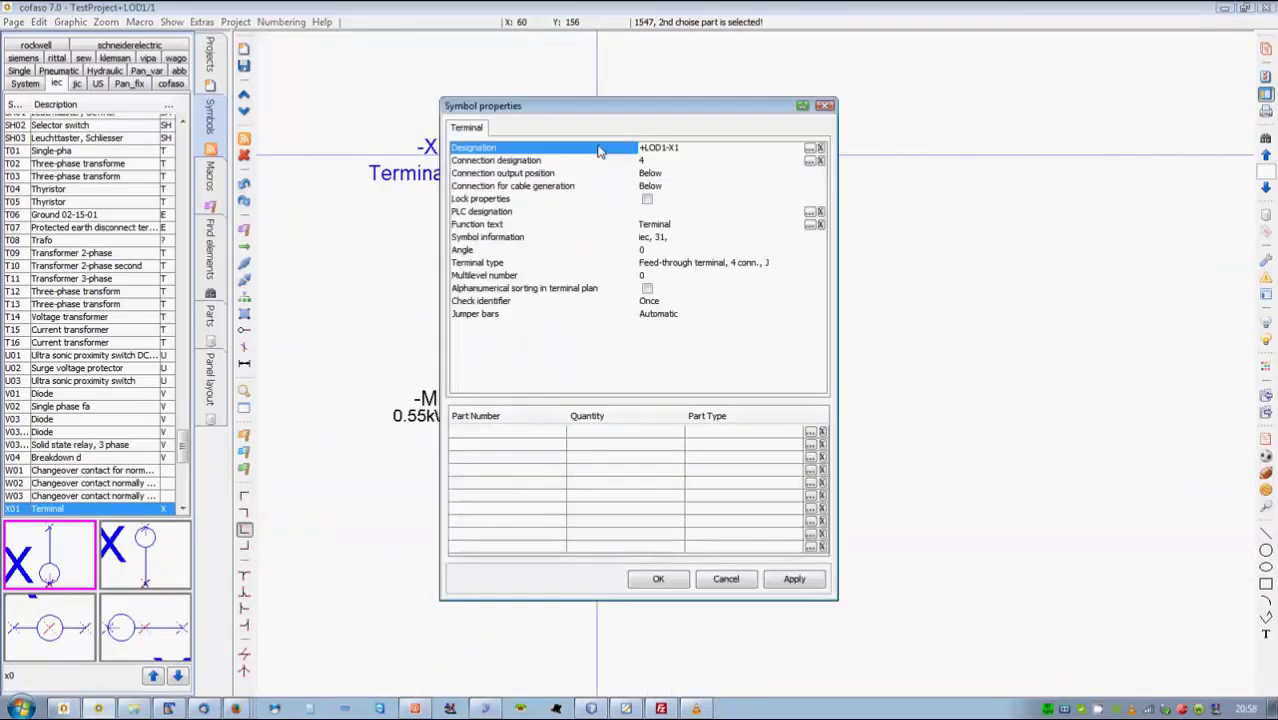
{"action": "left_click_drag", "start_coordinate": [617, 113], "coordinate": [1120, 77]}
{"action": "left_click", "coordinate": [1180, 226]}
{"action": "left_click", "coordinate": [1060, 300]}
{"action": "key", "text": "Return"}
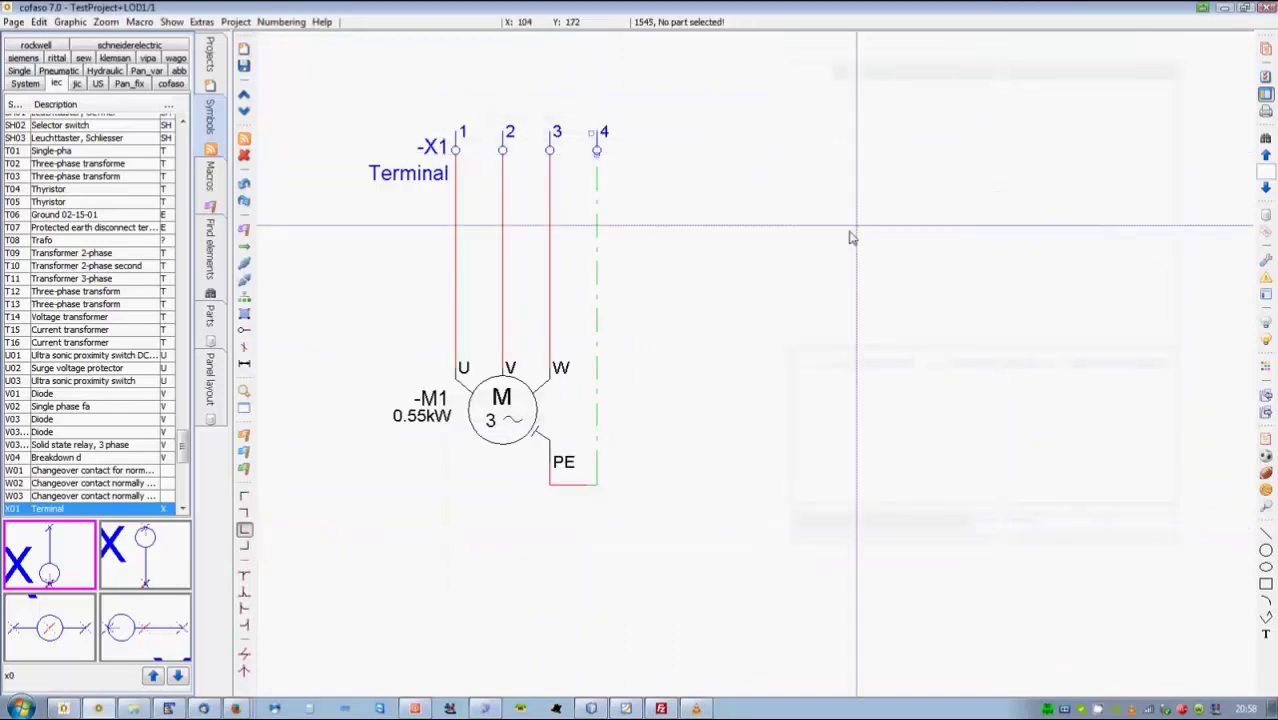
Place cable -W1 across the four motor wires.
{"action": "scroll", "coordinate": [686, 208], "scroll_direction": "up", "scroll_amount": 2}
{"action": "scroll", "coordinate": [770, 316], "scroll_direction": "down", "scroll_amount": 2}
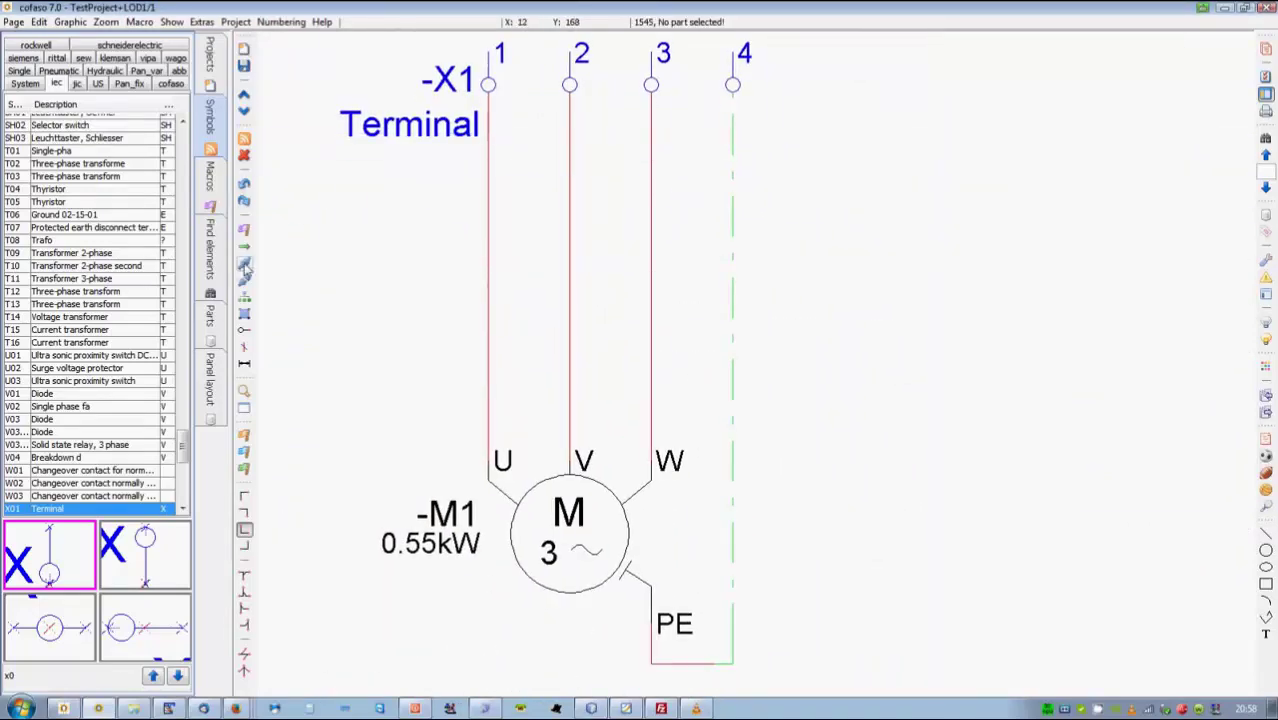
{"action": "scroll", "coordinate": [481, 276], "scroll_direction": "up", "scroll_amount": 2}
{"action": "left_click", "coordinate": [696, 338]}
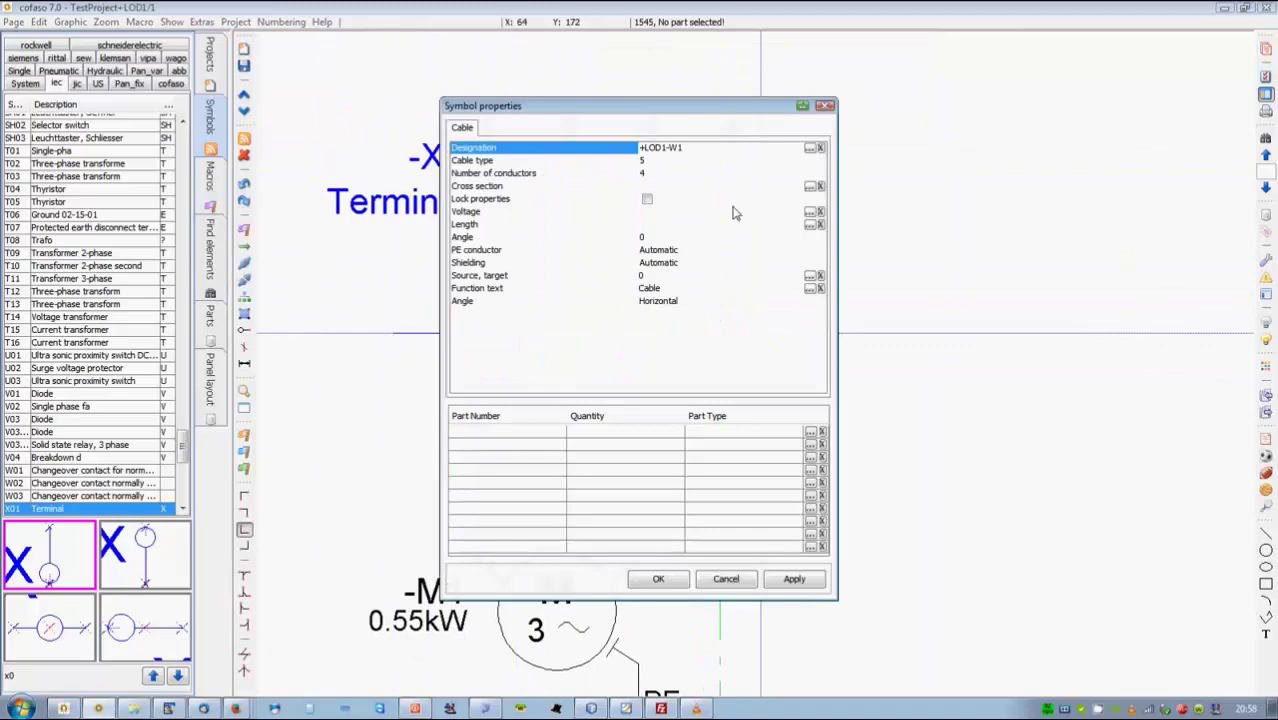
Assign the 5x6mm NYY cable part to -W1 with its last conductor set as PE.
{"action": "left_click", "coordinate": [813, 440]}
{"action": "scroll", "coordinate": [460, 300], "scroll_direction": "up", "scroll_amount": 10}
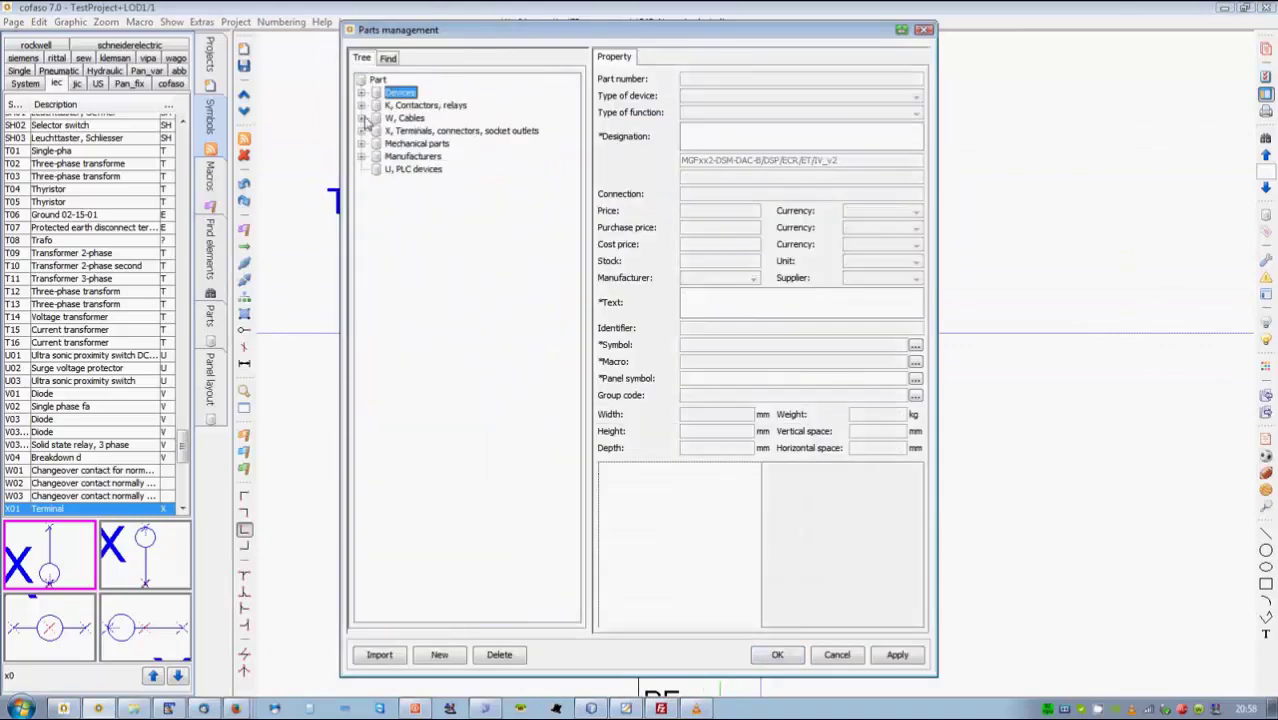
{"action": "left_click", "coordinate": [392, 185]}
{"action": "scroll", "coordinate": [400, 220], "scroll_direction": "down", "scroll_amount": 5}
{"action": "scroll", "coordinate": [415, 262], "scroll_direction": "down", "scroll_amount": 5}
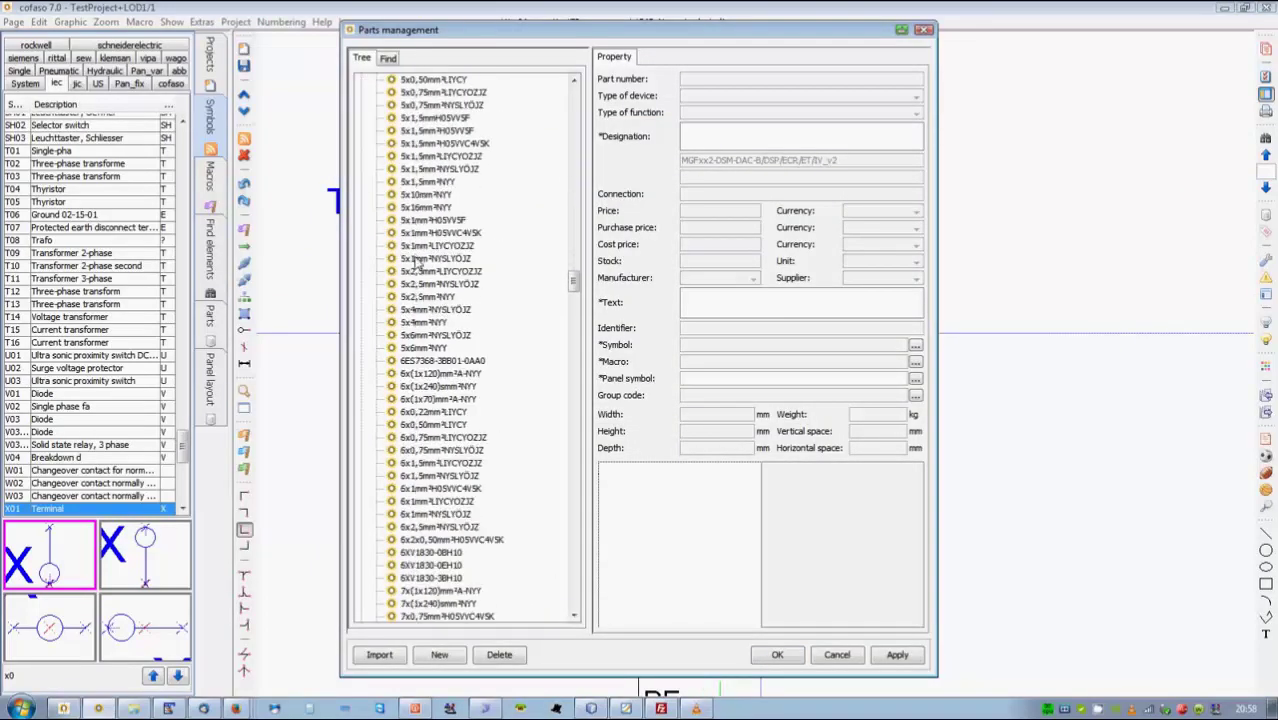
{"action": "left_click", "coordinate": [433, 347]}
{"action": "double_click", "coordinate": [703, 366]}
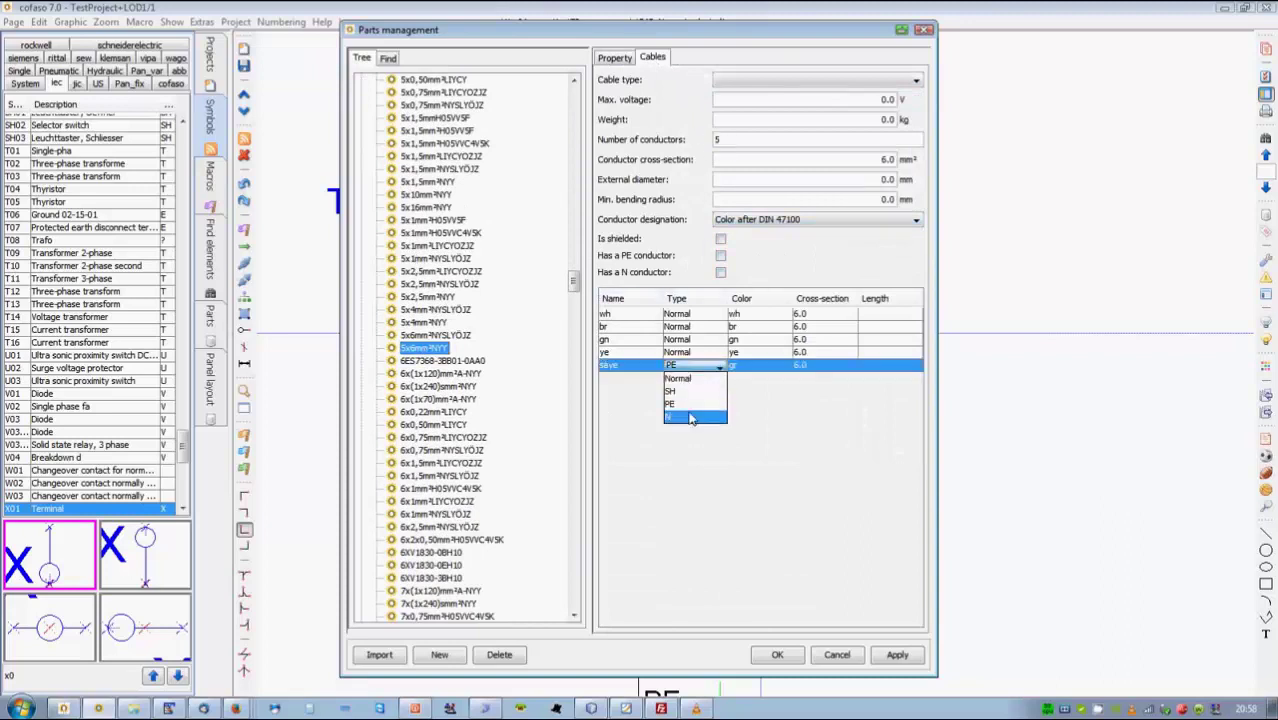
{"action": "double_click", "coordinate": [630, 367]}
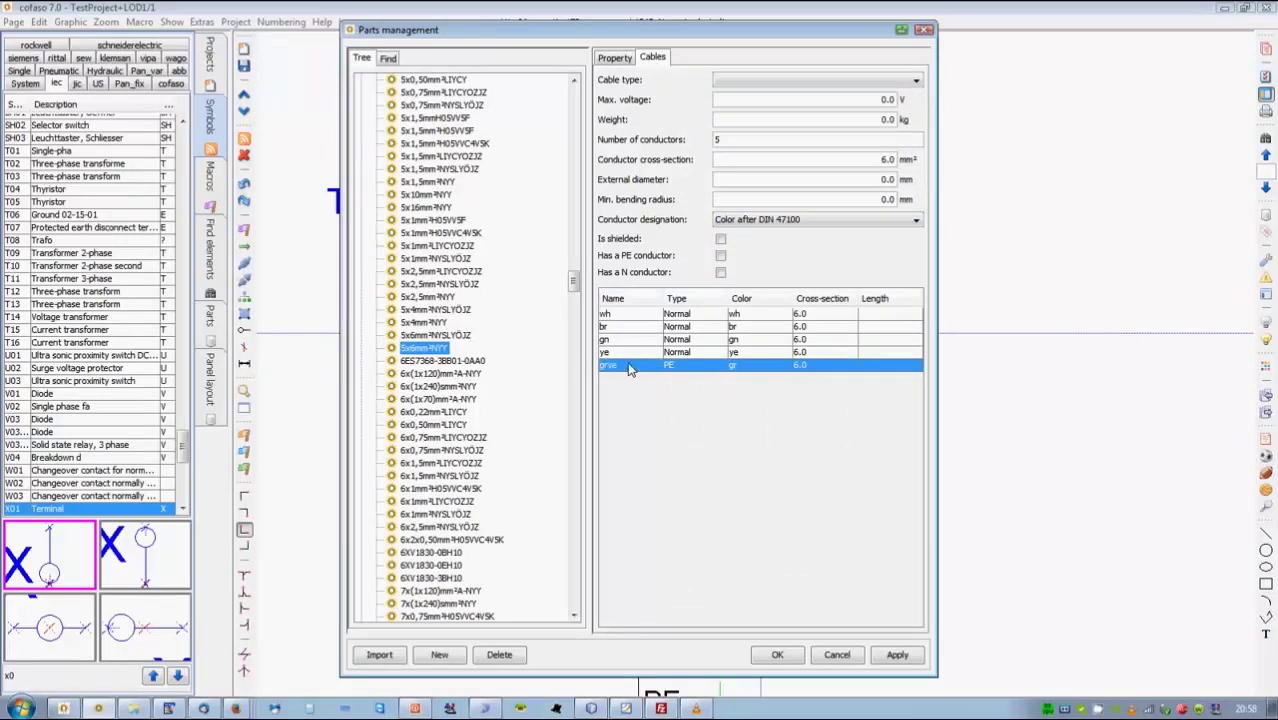
{"action": "left_click", "coordinate": [897, 654]}
{"action": "left_click", "coordinate": [653, 577]}
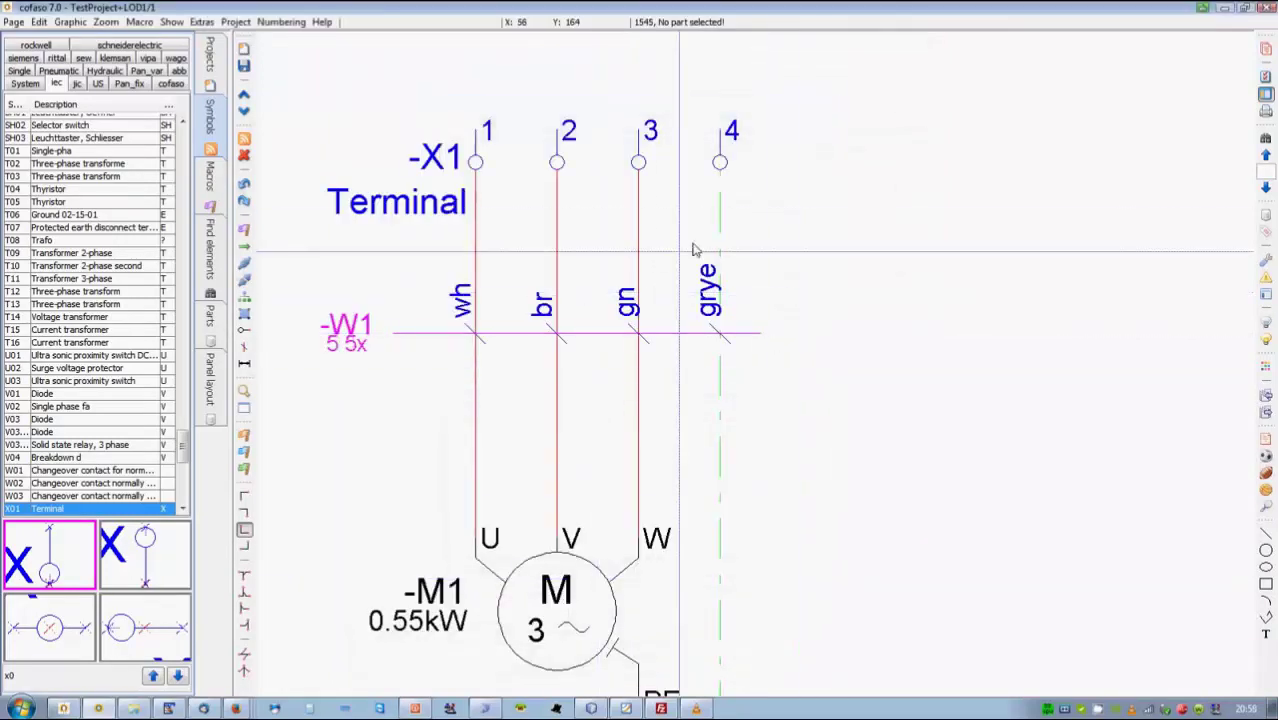
Place motor protection switch -Q1 above the terminals using the 03 symbol search.
{"action": "scroll", "coordinate": [305, 469], "scroll_direction": "down", "scroll_amount": 5}
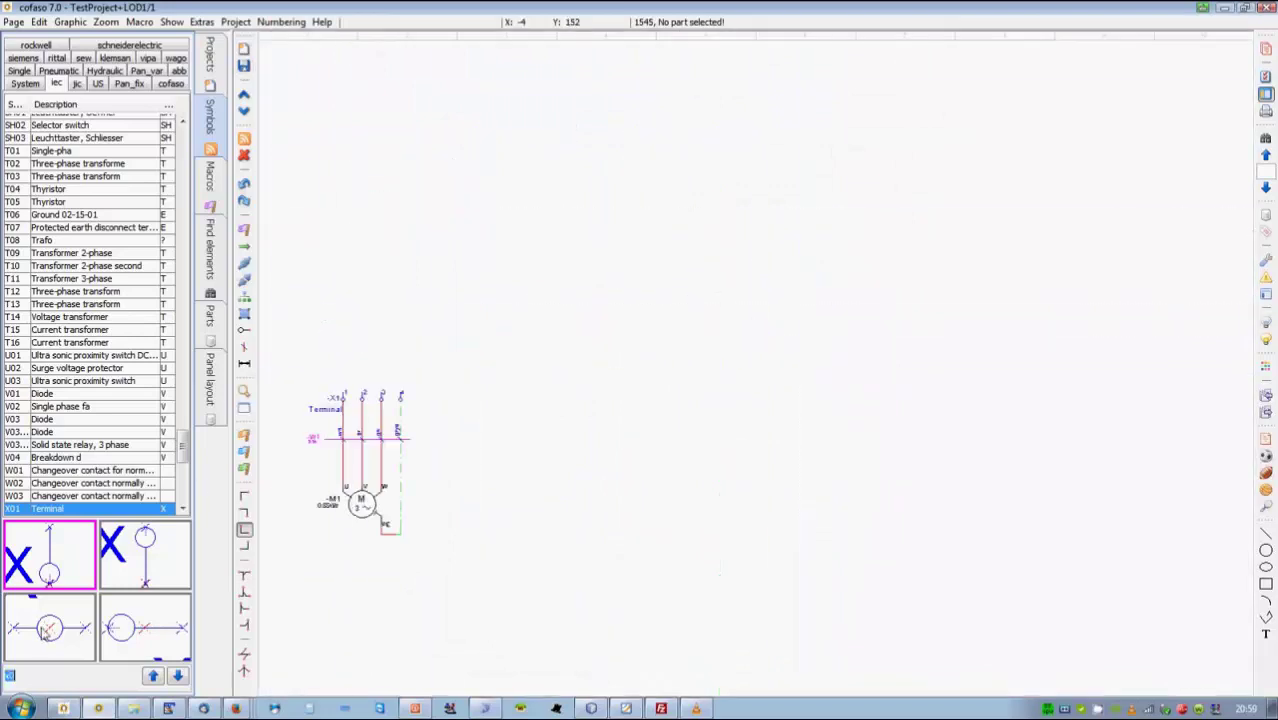
{"action": "left_click", "coordinate": [32, 680]}
{"action": "key", "text": "BackSpace"}
{"action": "key", "text": "BackSpace"}
{"action": "type", "text": "03"}
{"action": "left_click", "coordinate": [343, 125]}
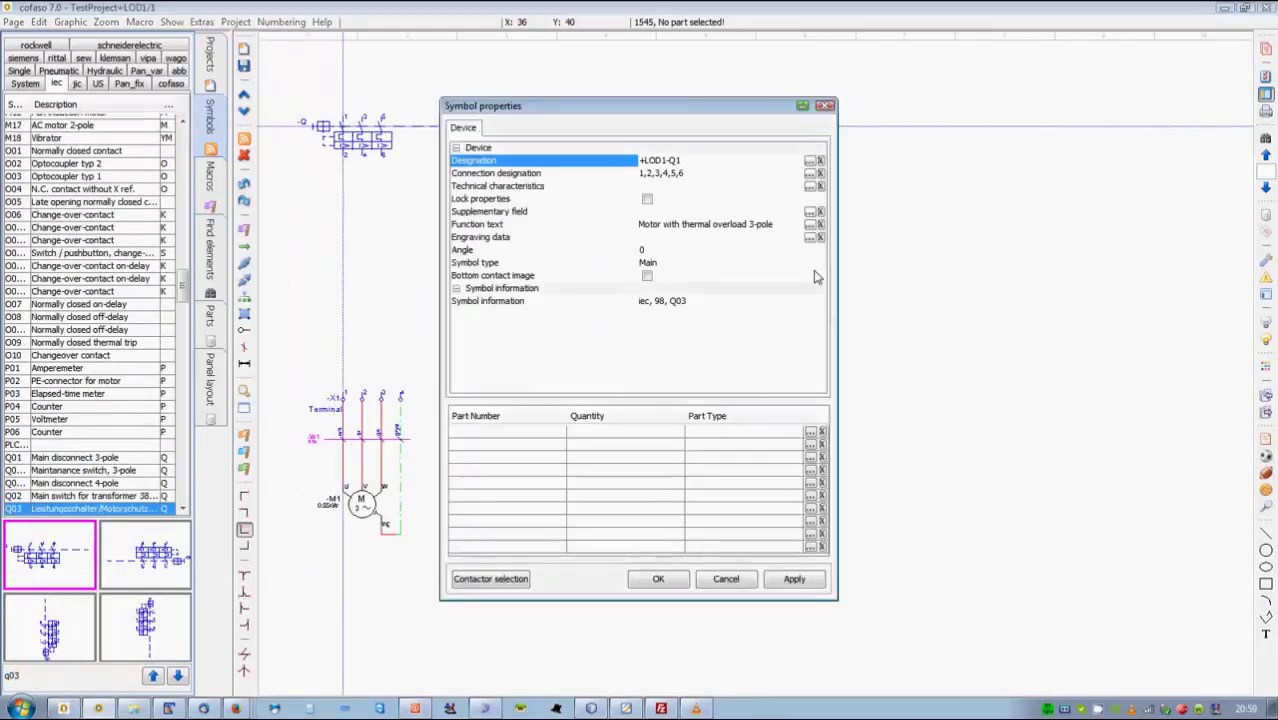
{"action": "left_click", "coordinate": [658, 579]}
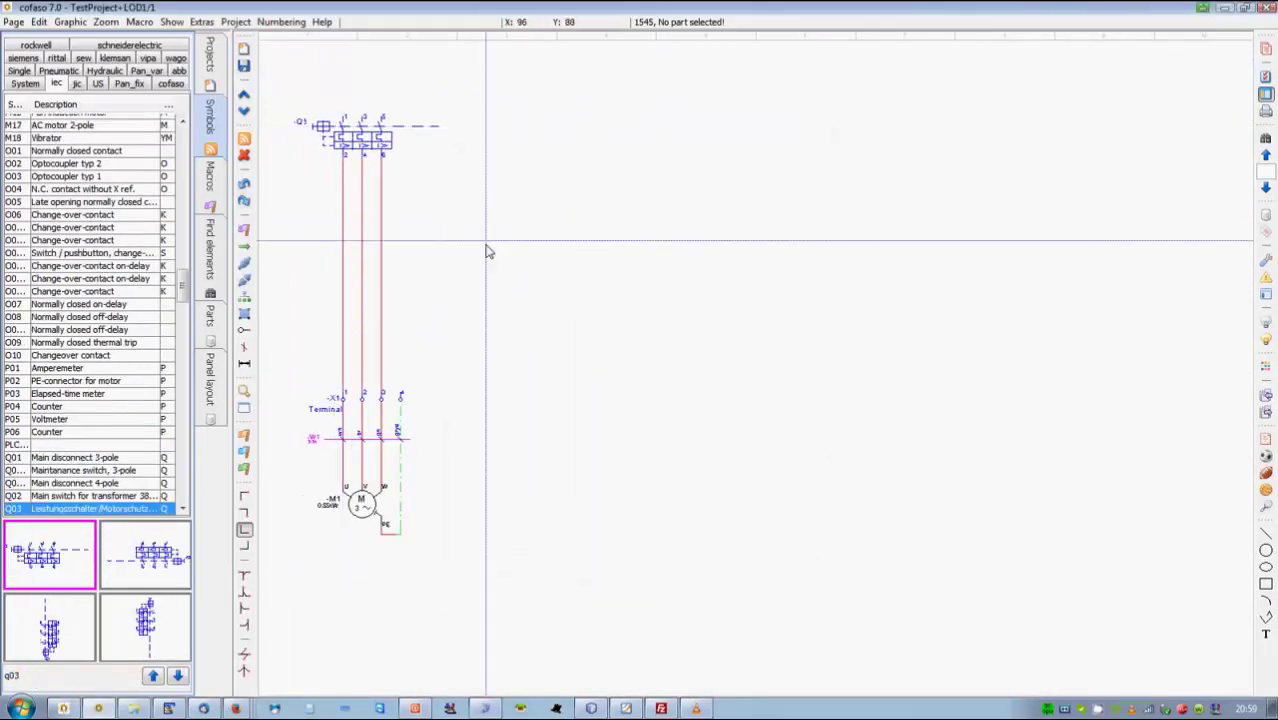
Add wire junctions to the circuit and nudge -Q1 slightly lower.
{"action": "left_click", "coordinate": [244, 575]}
{"action": "left_click", "coordinate": [719, 647]}
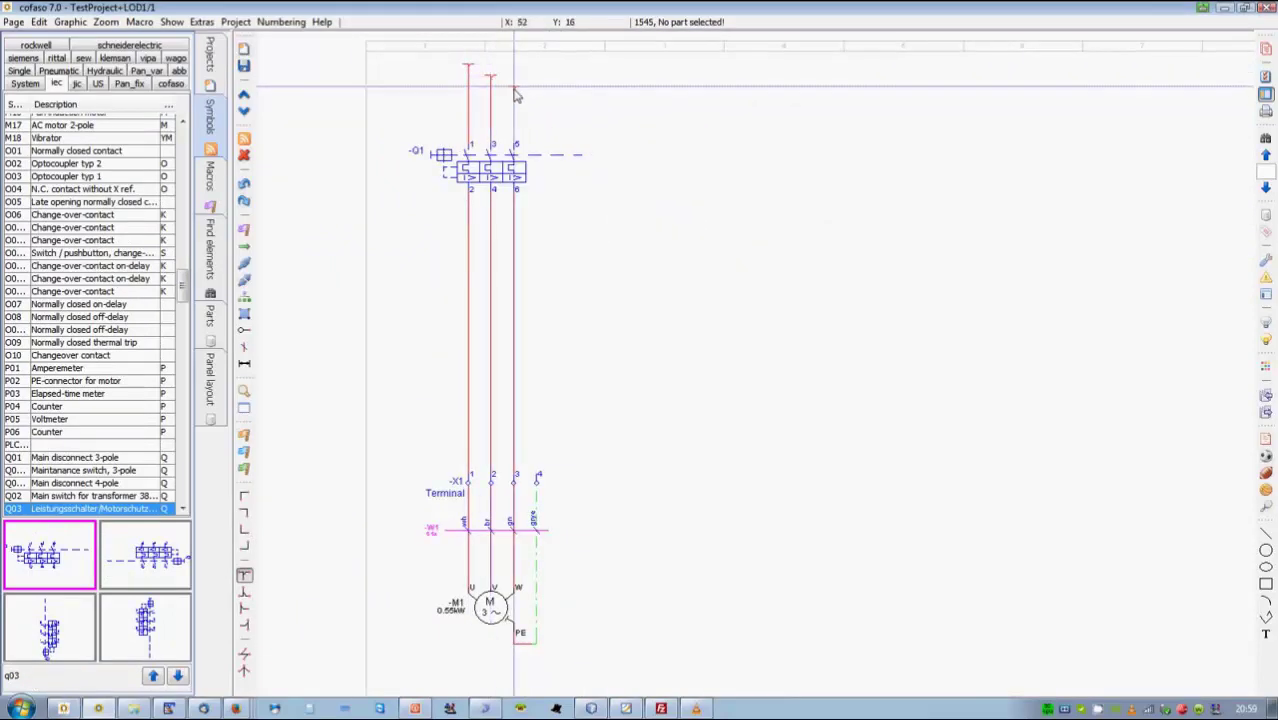
{"action": "right_click", "coordinate": [533, 173]}
{"action": "key", "text": "Return"}
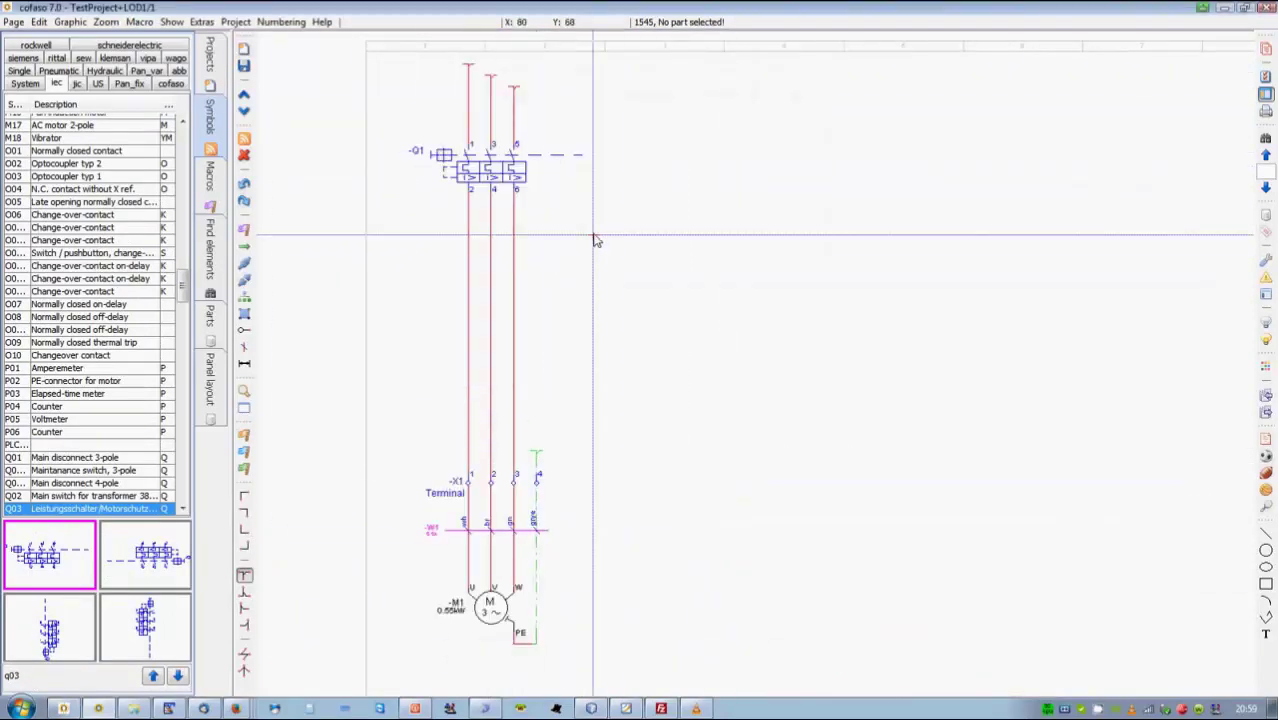
{"action": "left_click", "coordinate": [588, 180]}
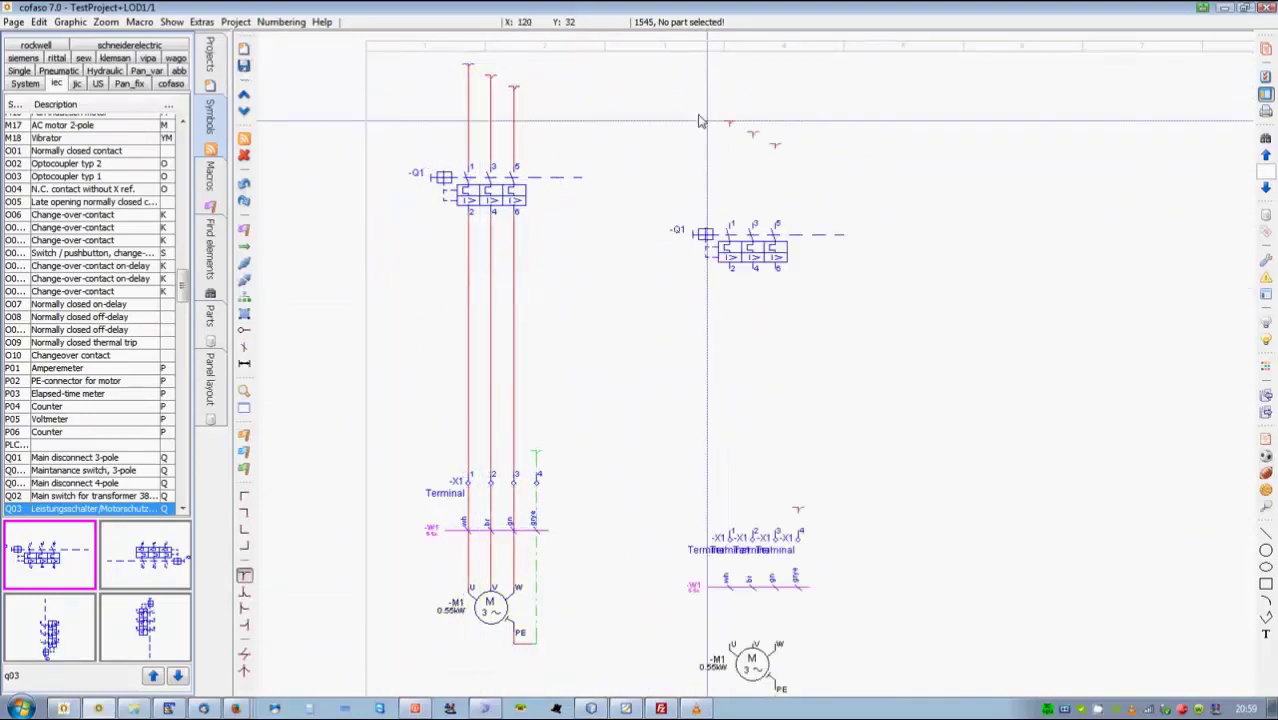
Paste copies of the motor circuit as the -Q2/-M2, -Q3/-M3 and -Q4 branches with cables -W2 to -W4.
{"action": "right_click", "coordinate": [685, 76]}
{"action": "left_click", "coordinate": [748, 133]}
{"action": "left_click", "coordinate": [700, 75]}
{"action": "scroll", "coordinate": [884, 98], "scroll_direction": "down", "scroll_amount": 2}
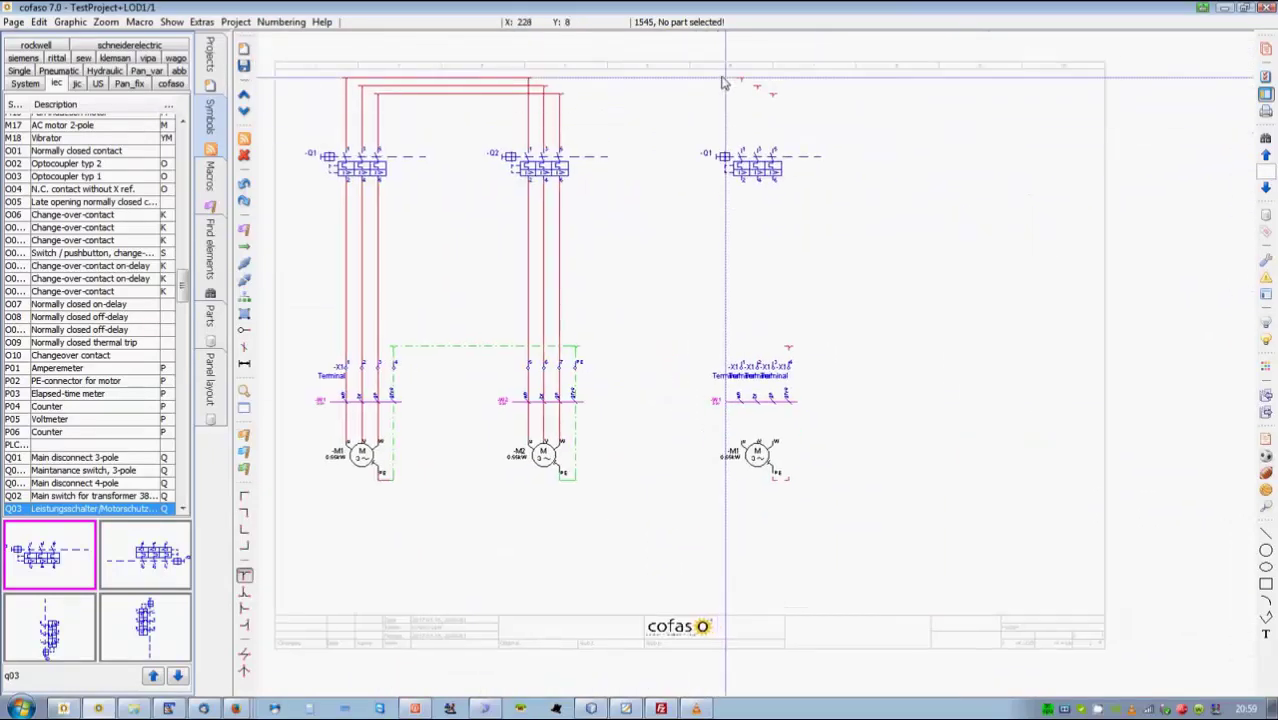
{"action": "scroll", "coordinate": [884, 98], "scroll_direction": "up", "scroll_amount": 3}
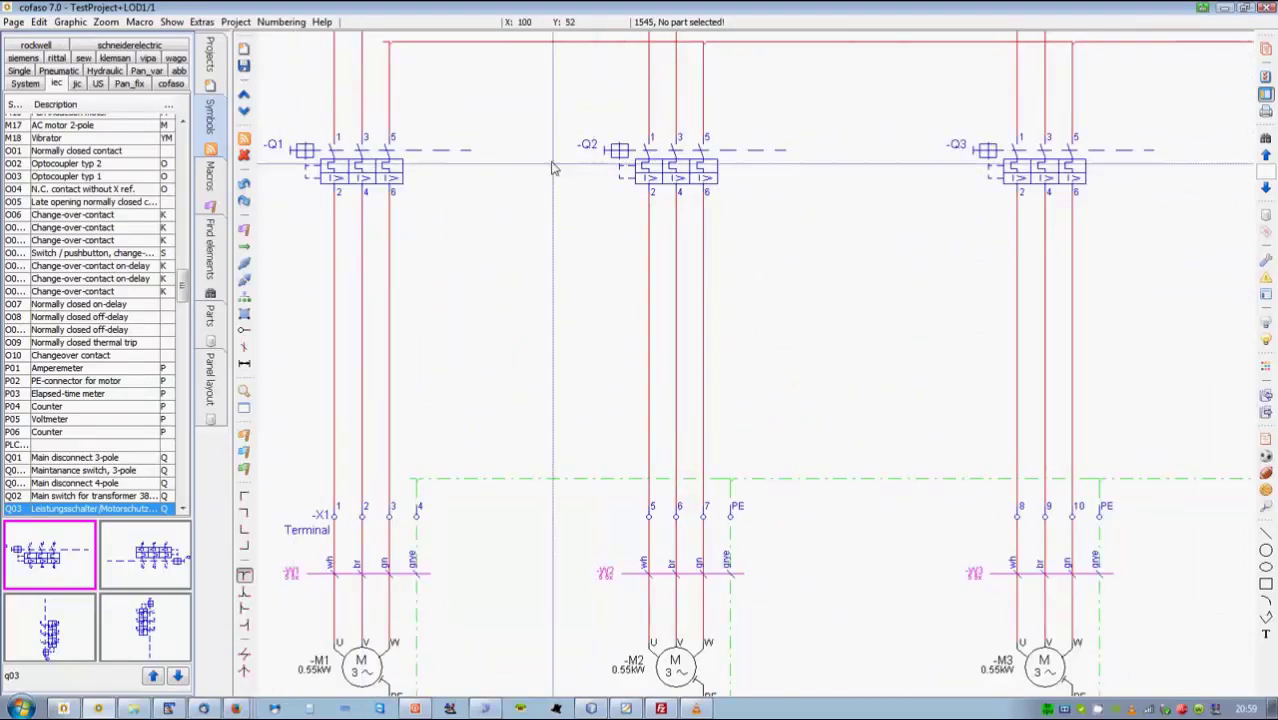
{"action": "scroll", "coordinate": [880, 165], "scroll_direction": "up", "scroll_amount": 2}
{"action": "scroll", "coordinate": [577, 327], "scroll_direction": "up", "scroll_amount": 2}
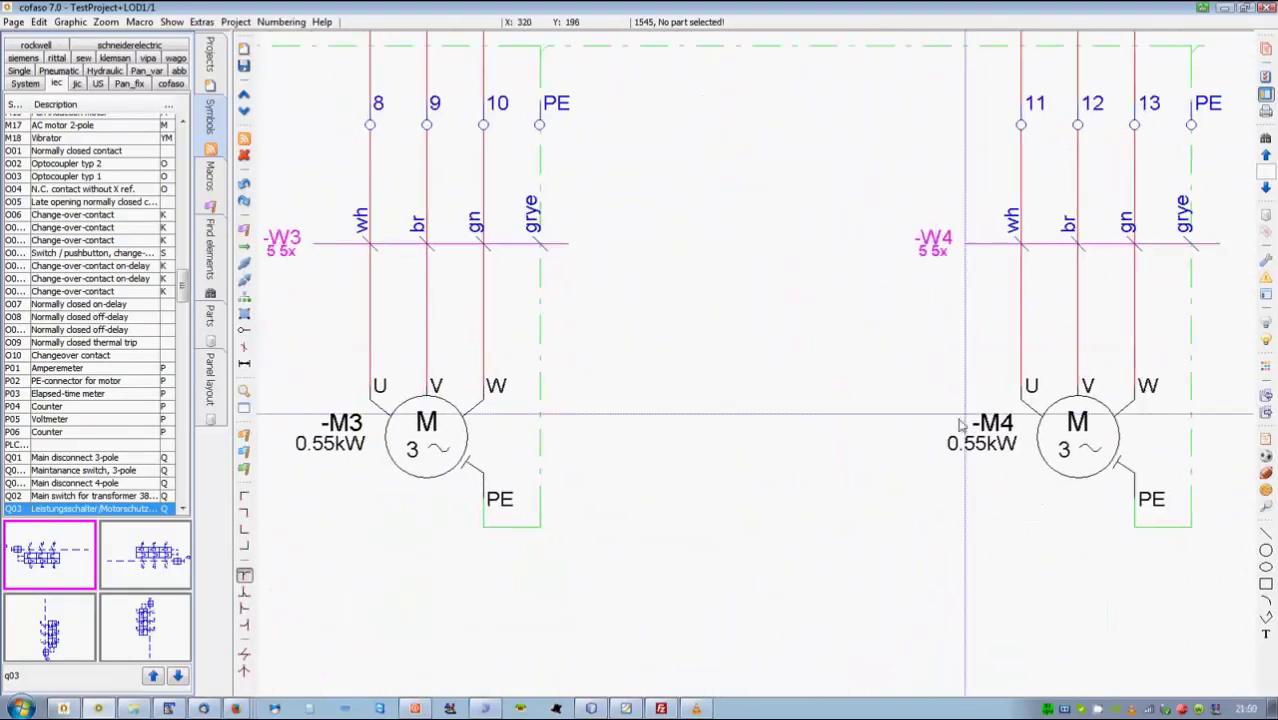
{"action": "scroll", "coordinate": [577, 327], "scroll_direction": "up", "scroll_amount": 2}
{"action": "scroll", "coordinate": [727, 97], "scroll_direction": "down", "scroll_amount": 1}
{"action": "scroll", "coordinate": [980, 356], "scroll_direction": "down", "scroll_amount": 2}
{"action": "scroll", "coordinate": [997, 416], "scroll_direction": "up", "scroll_amount": 1}
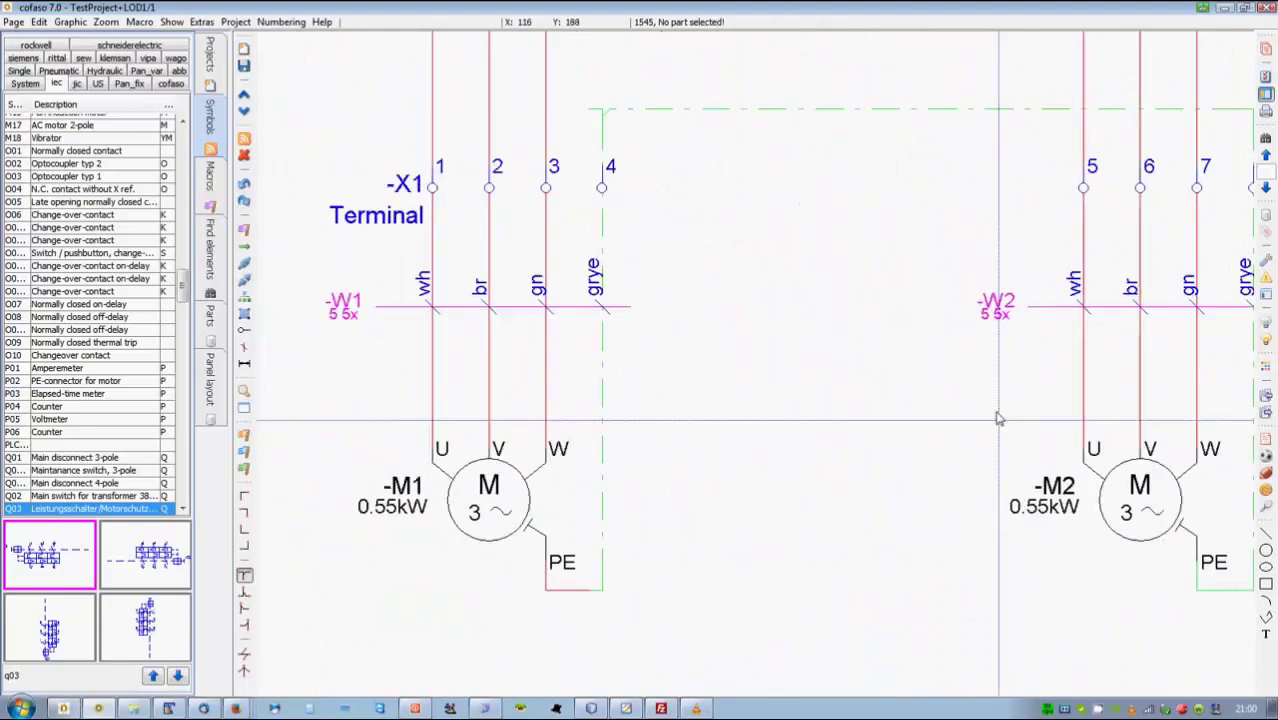
{"action": "scroll", "coordinate": [598, 475], "scroll_direction": "down", "scroll_amount": 1}
{"action": "scroll", "coordinate": [598, 475], "scroll_direction": "down", "scroll_amount": 1}
{"action": "scroll", "coordinate": [598, 475], "scroll_direction": "down", "scroll_amount": 1}
Place the 'Arrows, right' macro to cap the L1–L3 busbar ends.
{"action": "left_click", "coordinate": [210, 175]}
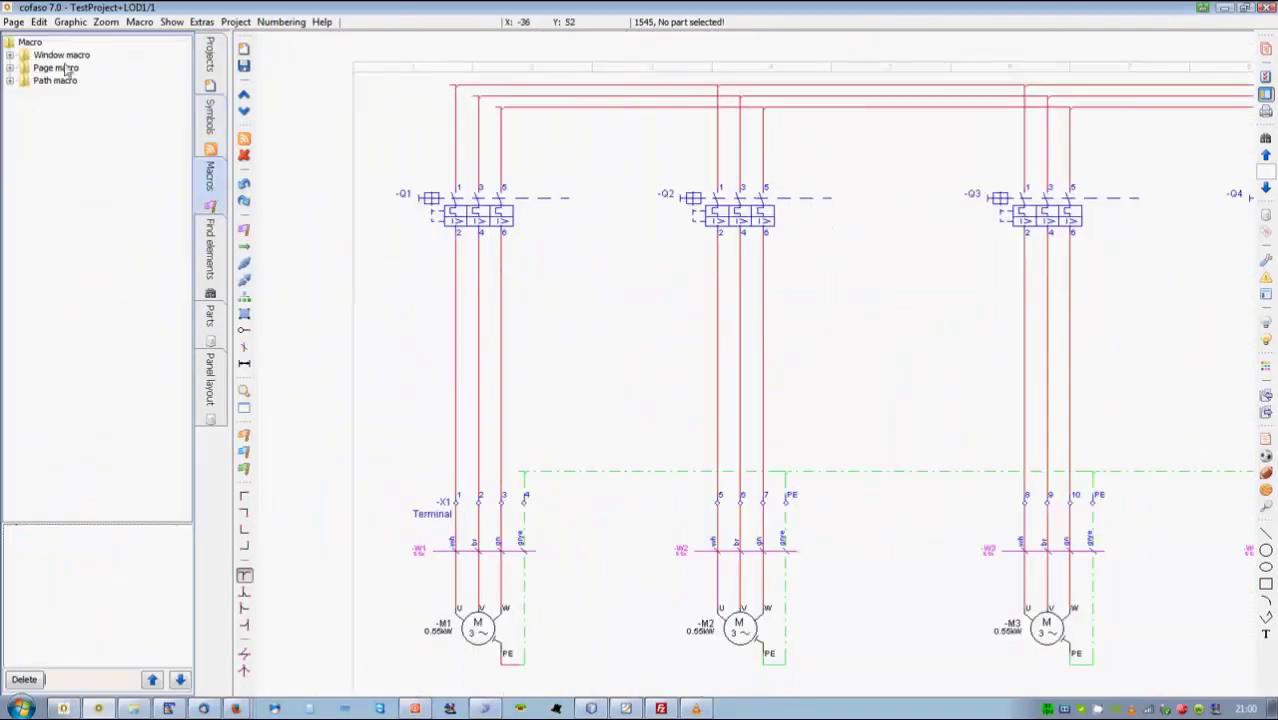
{"action": "left_click", "coordinate": [74, 67]}
{"action": "scroll", "coordinate": [440, 110], "scroll_direction": "down", "scroll_amount": 2}
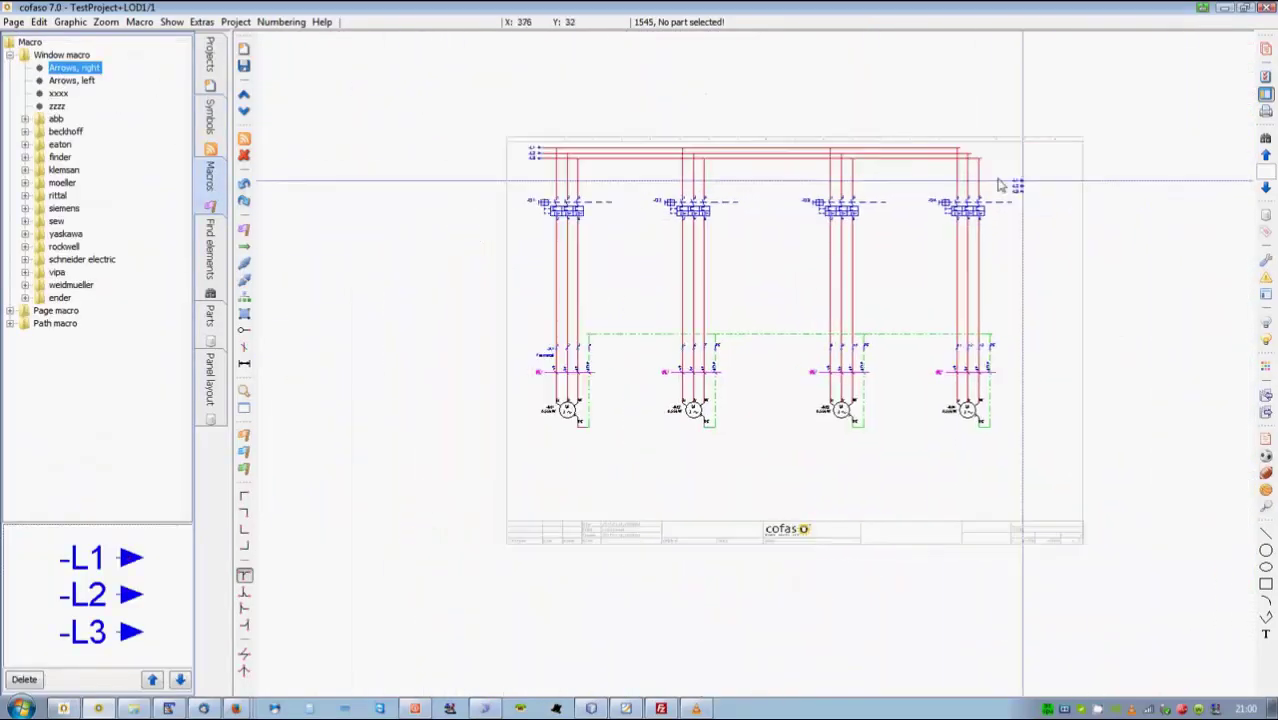
{"action": "scroll", "coordinate": [705, 165], "scroll_direction": "up", "scroll_amount": 3}
{"action": "left_click", "coordinate": [705, 165]}
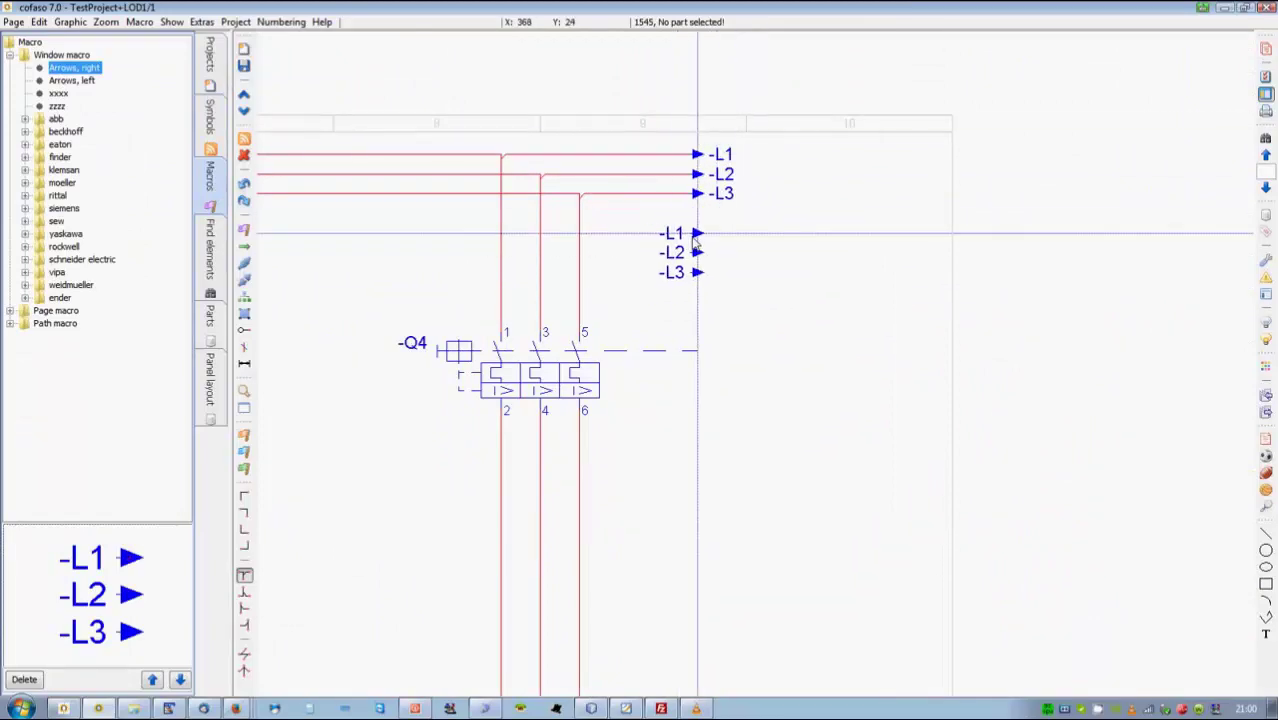
{"action": "scroll", "coordinate": [676, 271], "scroll_direction": "down", "scroll_amount": 2}
{"action": "scroll", "coordinate": [826, 235], "scroll_direction": "down", "scroll_amount": 1}
{"action": "scroll", "coordinate": [826, 235], "scroll_direction": "down", "scroll_amount": 2}
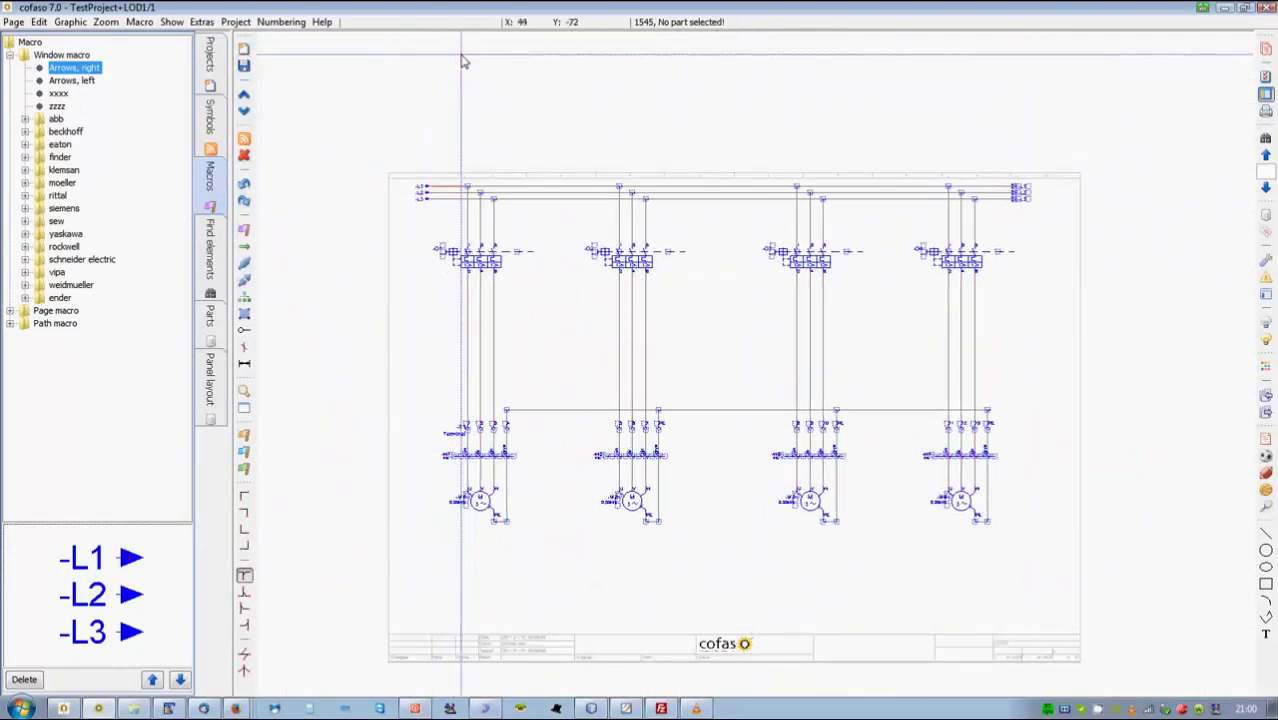
{"action": "scroll", "coordinate": [590, 128], "scroll_direction": "up", "scroll_amount": 2}
{"action": "scroll", "coordinate": [608, 163], "scroll_direction": "down", "scroll_amount": 2}
Expand the TestProject pages and open the Pages in tree page-type dialog.
{"action": "left_click", "coordinate": [244, 405]}
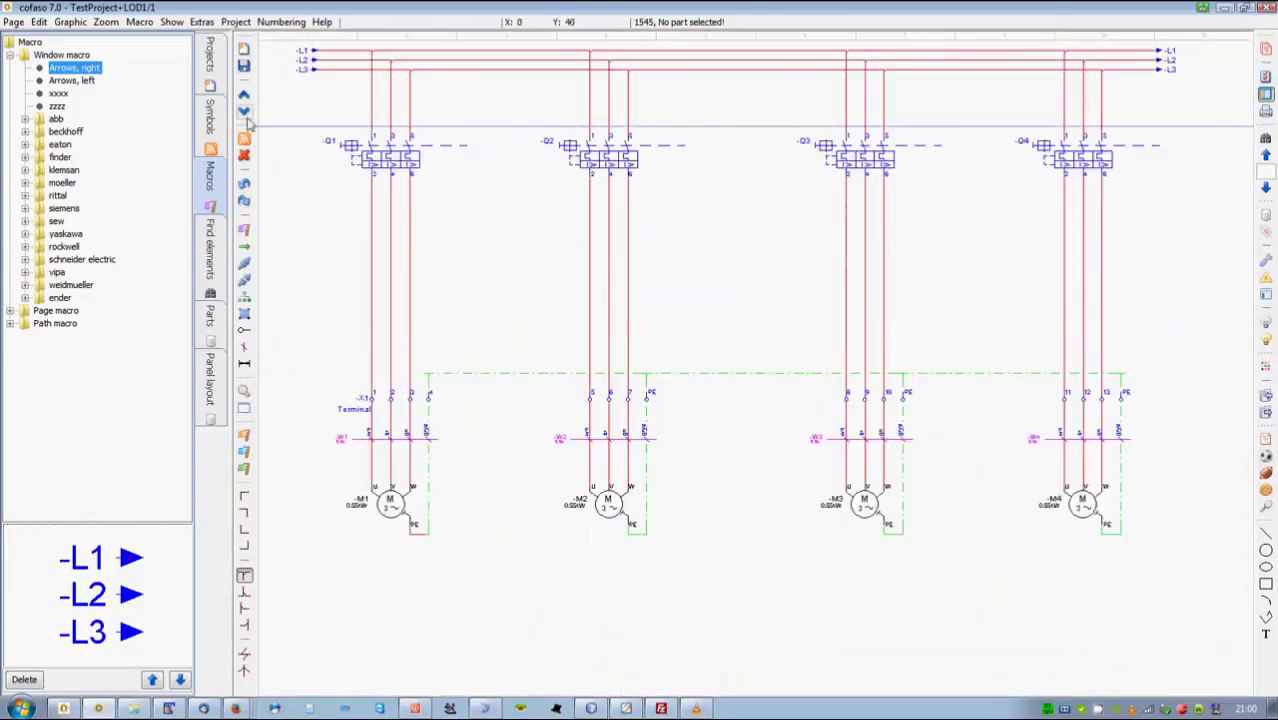
{"action": "left_click", "coordinate": [218, 66]}
{"action": "left_click", "coordinate": [172, 21]}
{"action": "left_click", "coordinate": [190, 130]}
Show all page types in the project tree.
{"action": "left_click", "coordinate": [750, 263]}
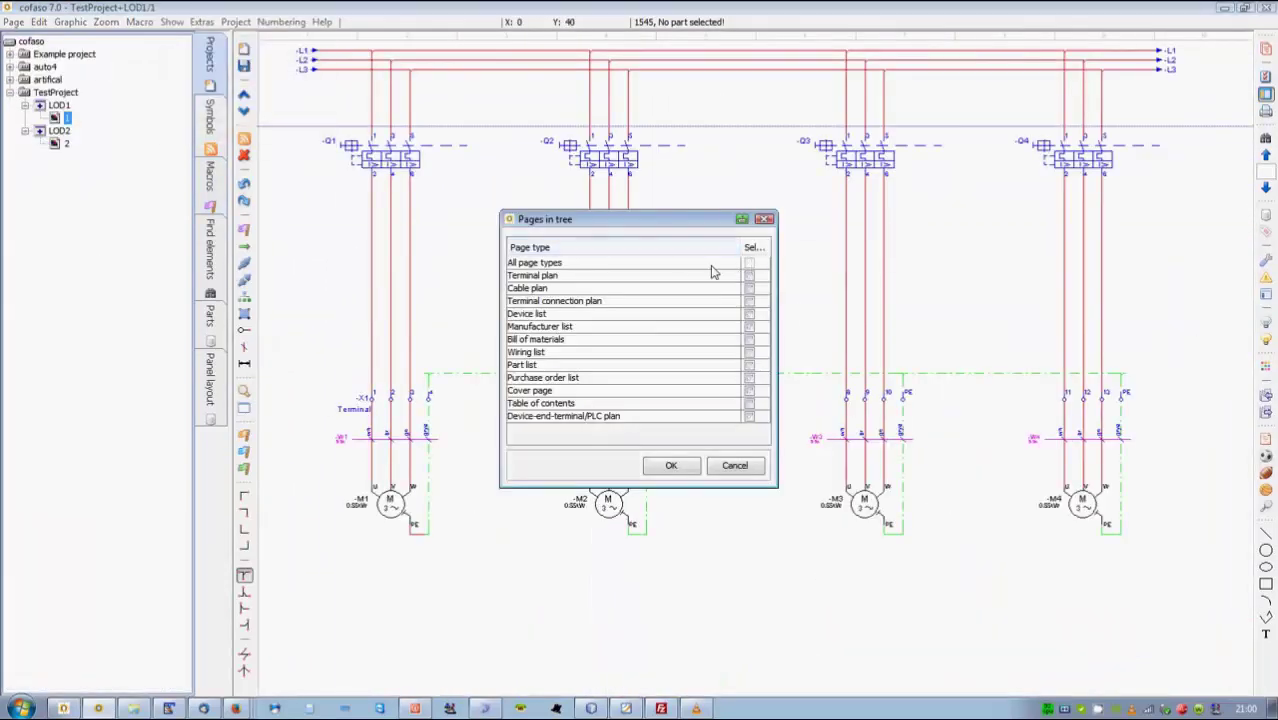
{"action": "left_click", "coordinate": [671, 465]}
{"action": "scroll", "coordinate": [455, 283], "scroll_direction": "up", "scroll_amount": 1}
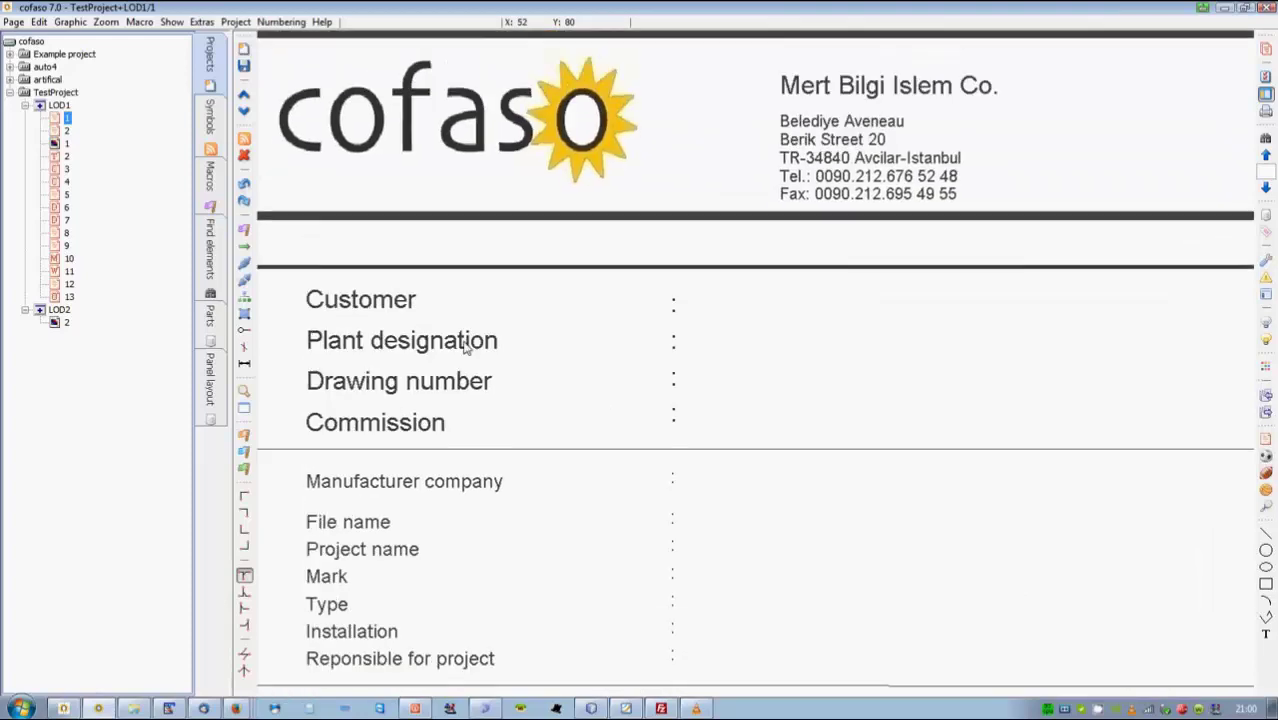
Set the Plot frames & forms cover page to 'Cover page, cofaso' in Parameters.
{"action": "left_click", "coordinate": [201, 21]}
{"action": "left_click", "coordinate": [248, 86]}
{"action": "left_click", "coordinate": [484, 115]}
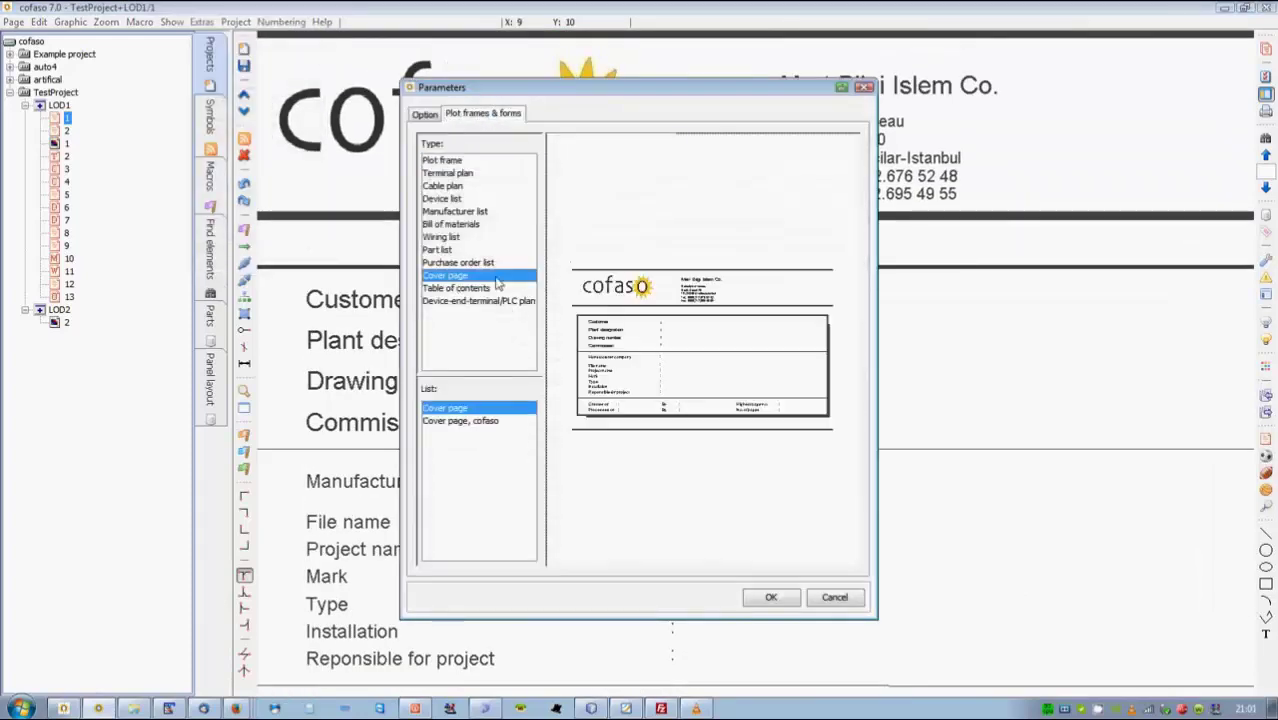
{"action": "left_click", "coordinate": [482, 421]}
{"action": "left_click", "coordinate": [770, 597]}
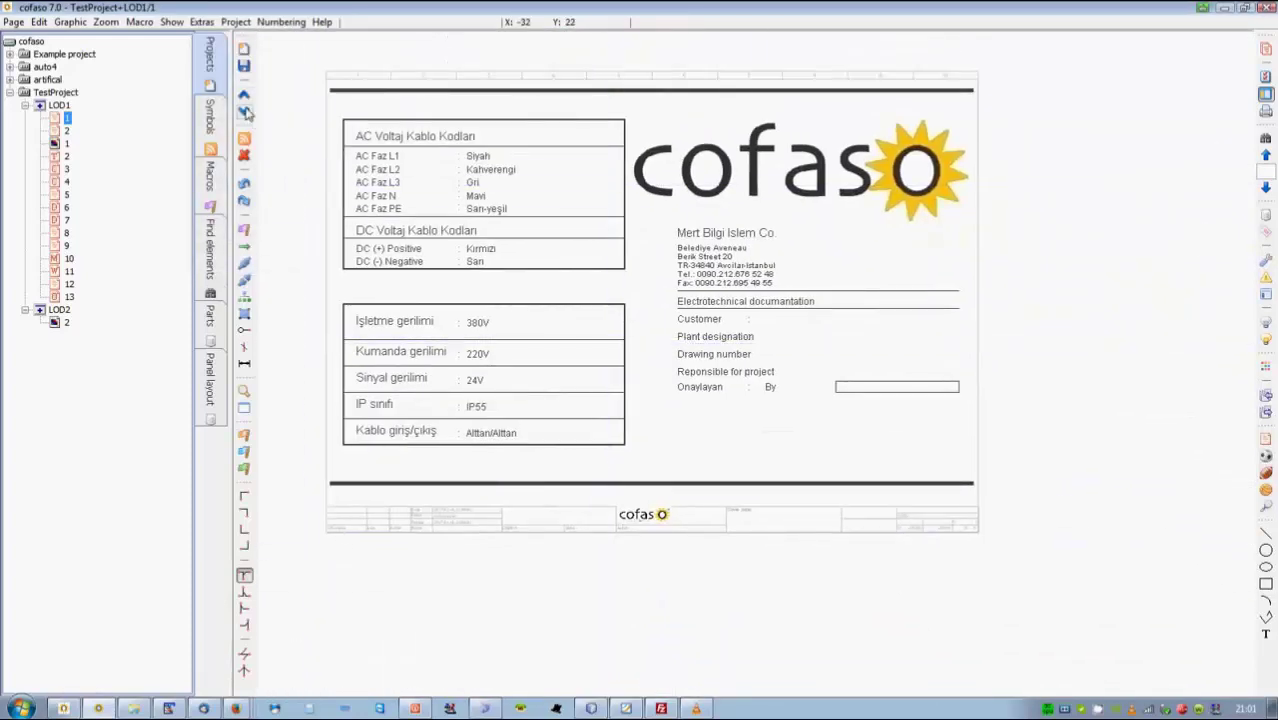
{"action": "left_click", "coordinate": [243, 110]}
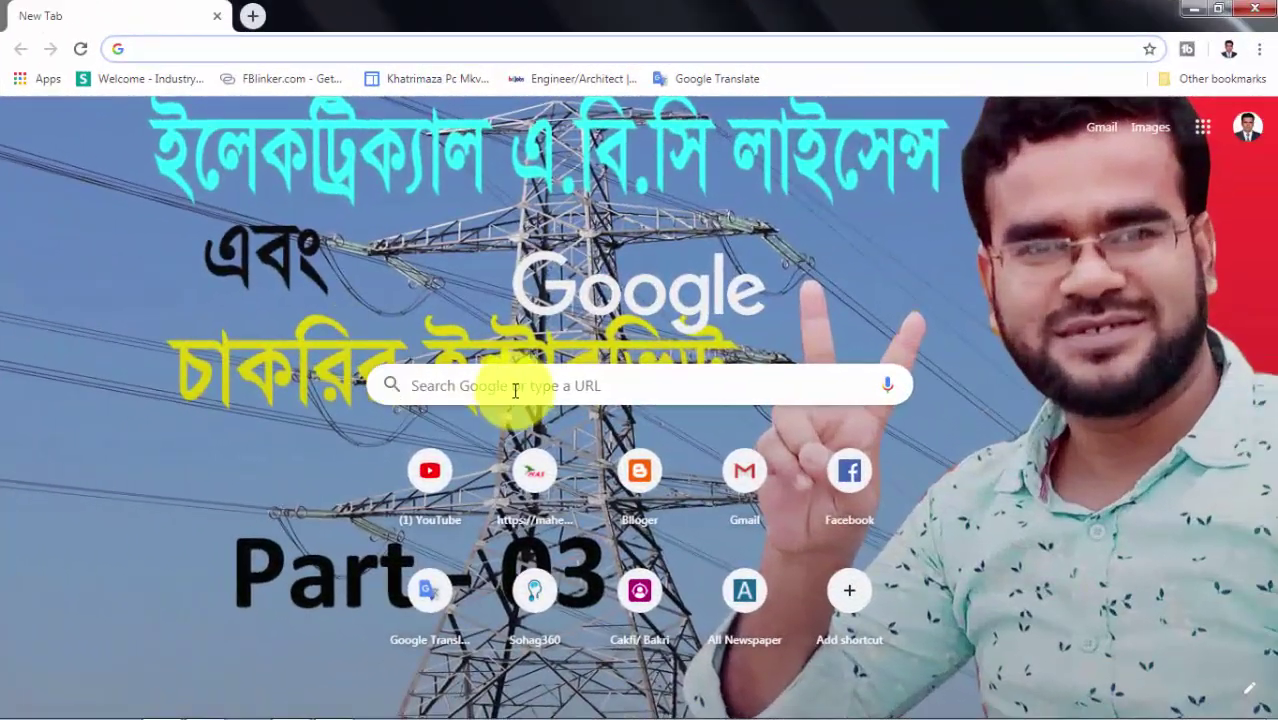
Load cofaso.com by entering it in the Google search box.
{"action": "left_click", "coordinate": [518, 388]}
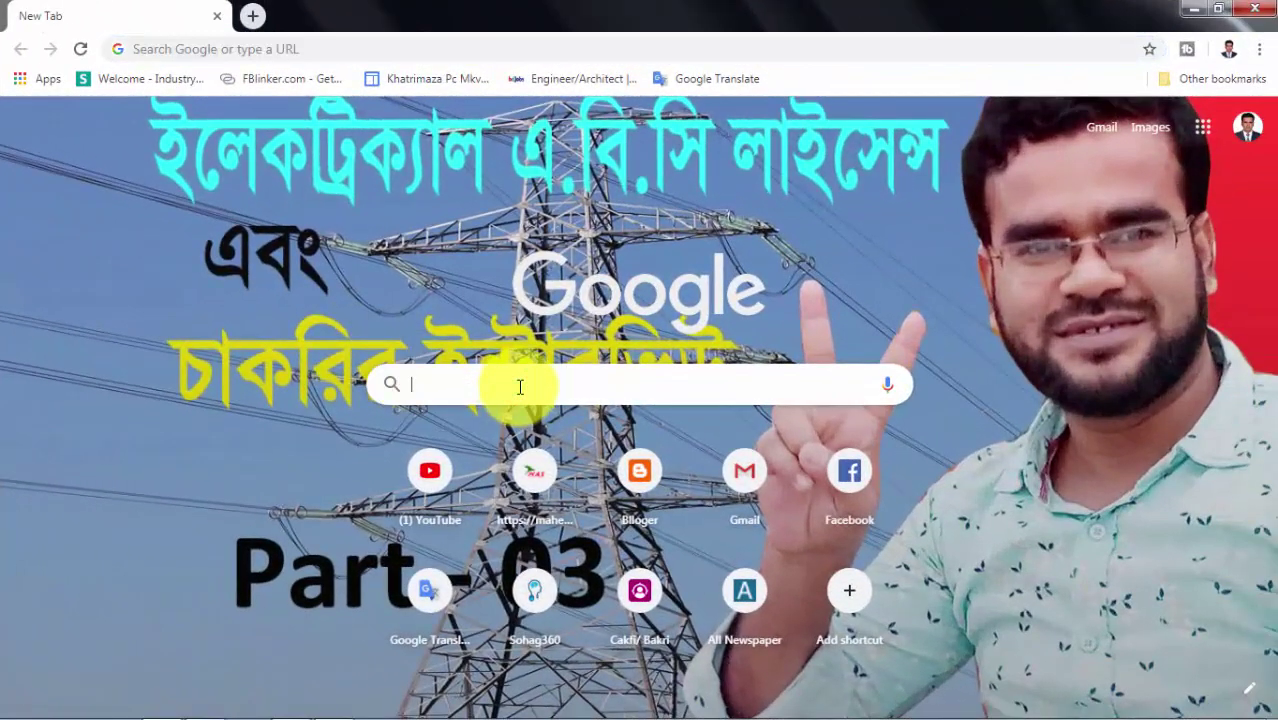
{"action": "type", "text": "cof"}
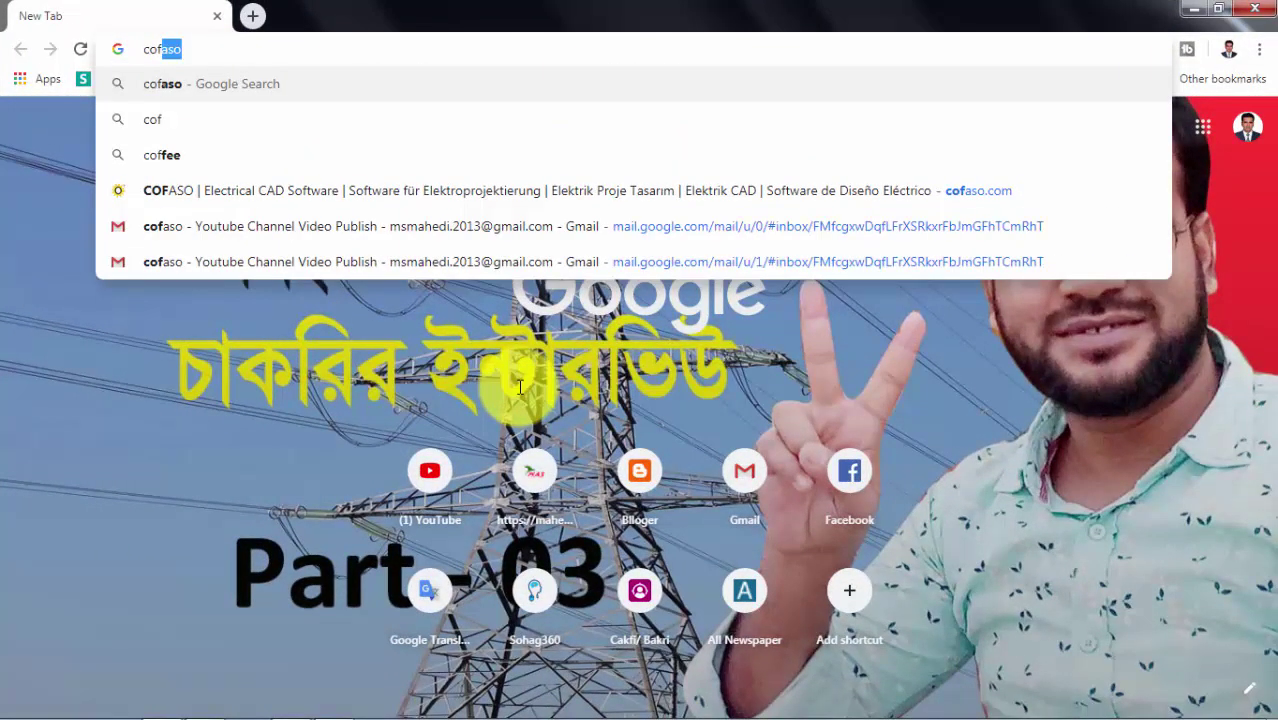
{"action": "type", "text": "aso."}
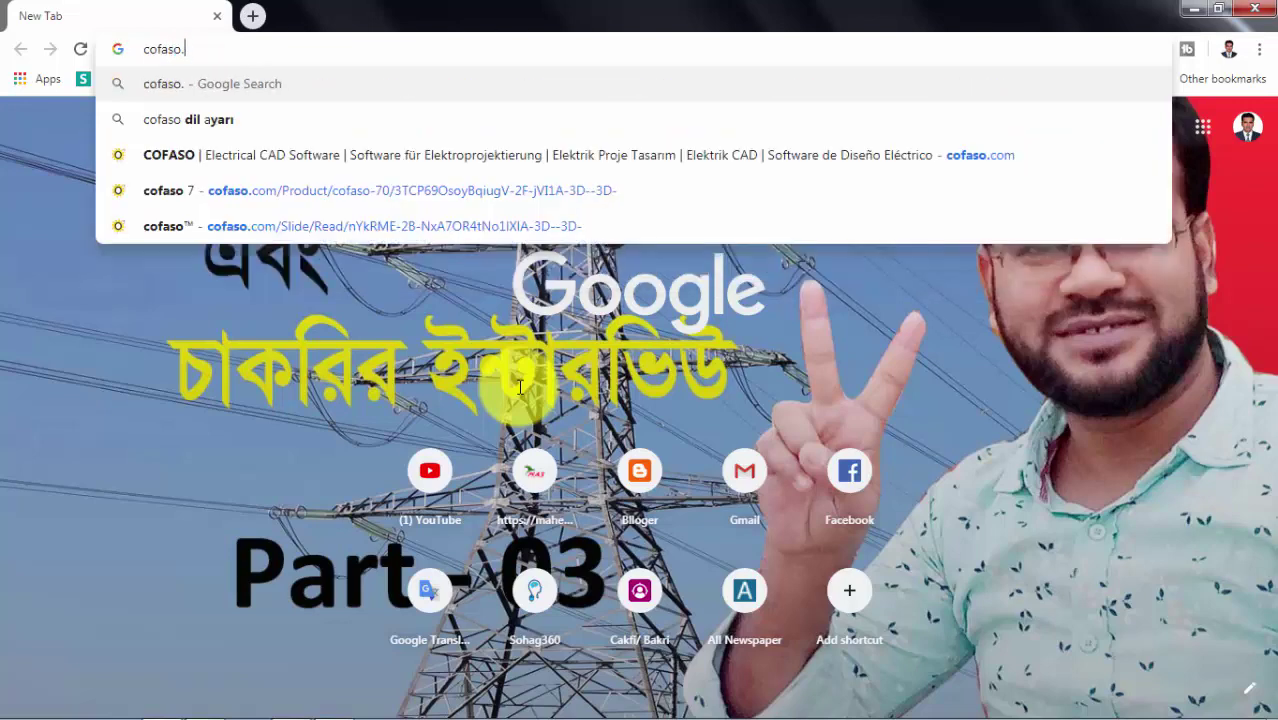
{"action": "type", "text": "com"}
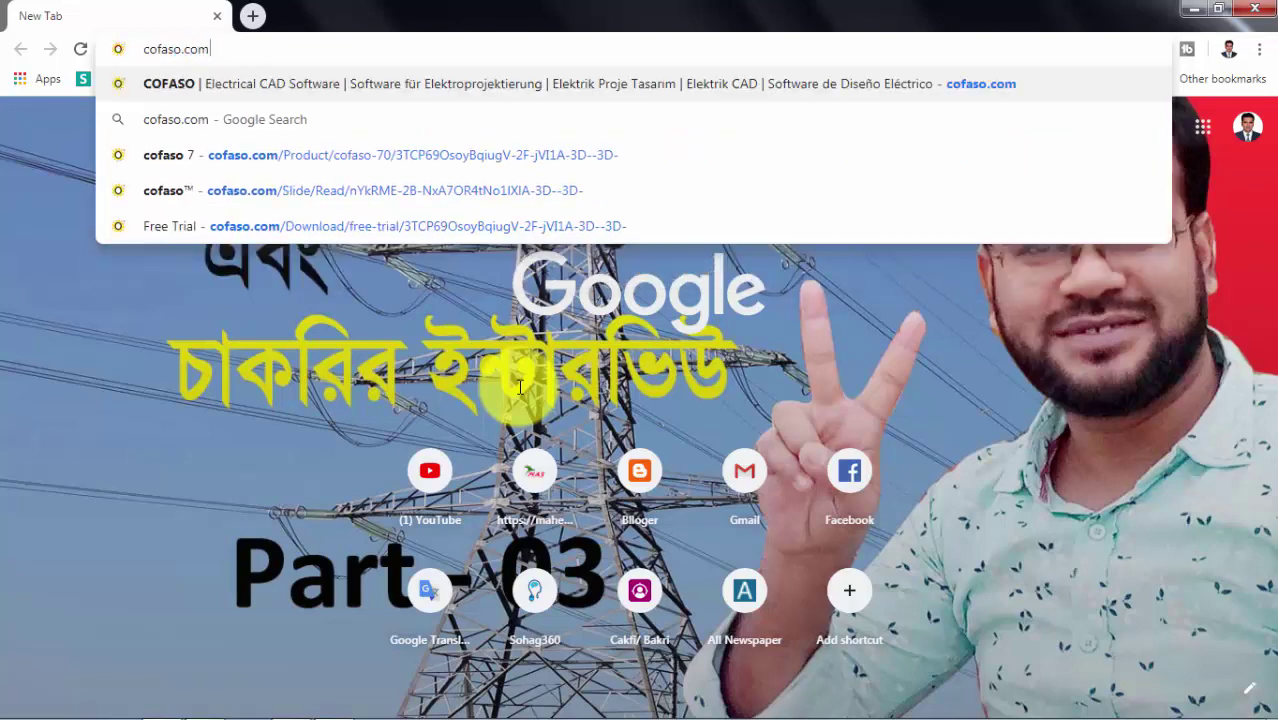
{"action": "key", "text": "Return"}
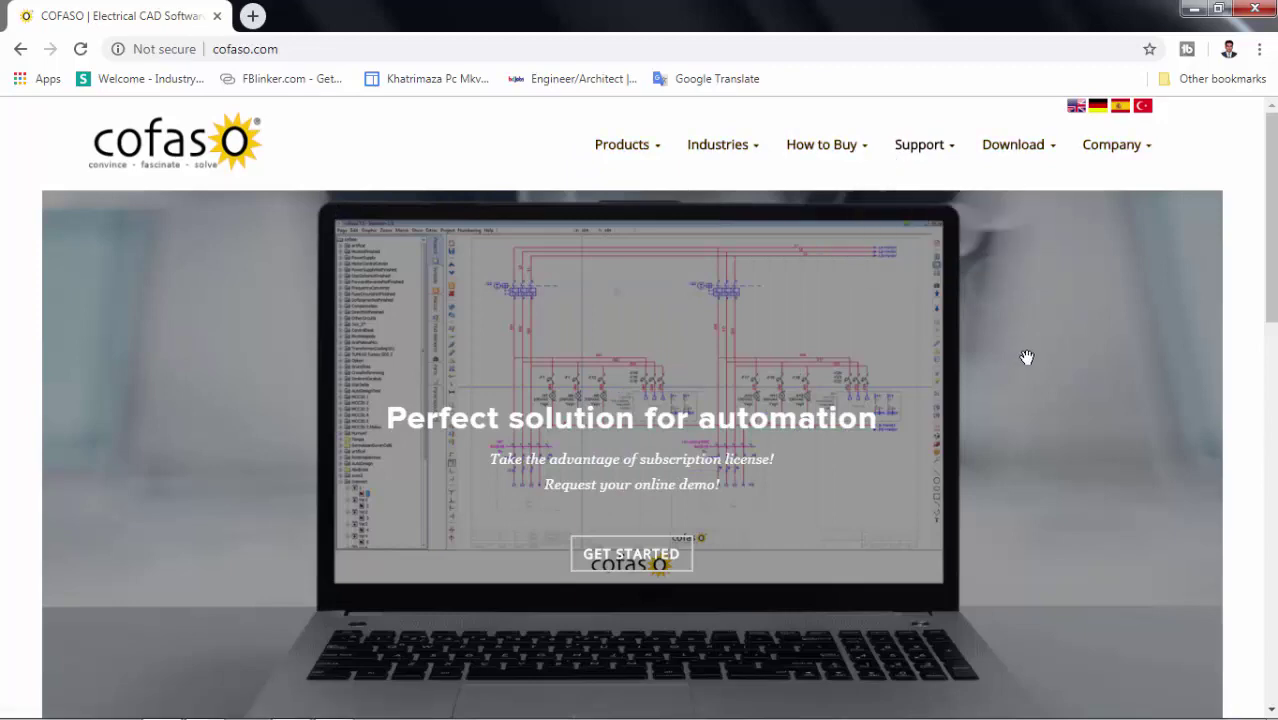
Scroll to 'Try cofaso 7 for 30 days!' and follow GET STARTED to the product page.
{"action": "scroll", "coordinate": [1160, 392], "scroll_direction": "down", "scroll_amount": 3}
{"action": "scroll", "coordinate": [1050, 390], "scroll_direction": "up", "scroll_amount": 3}
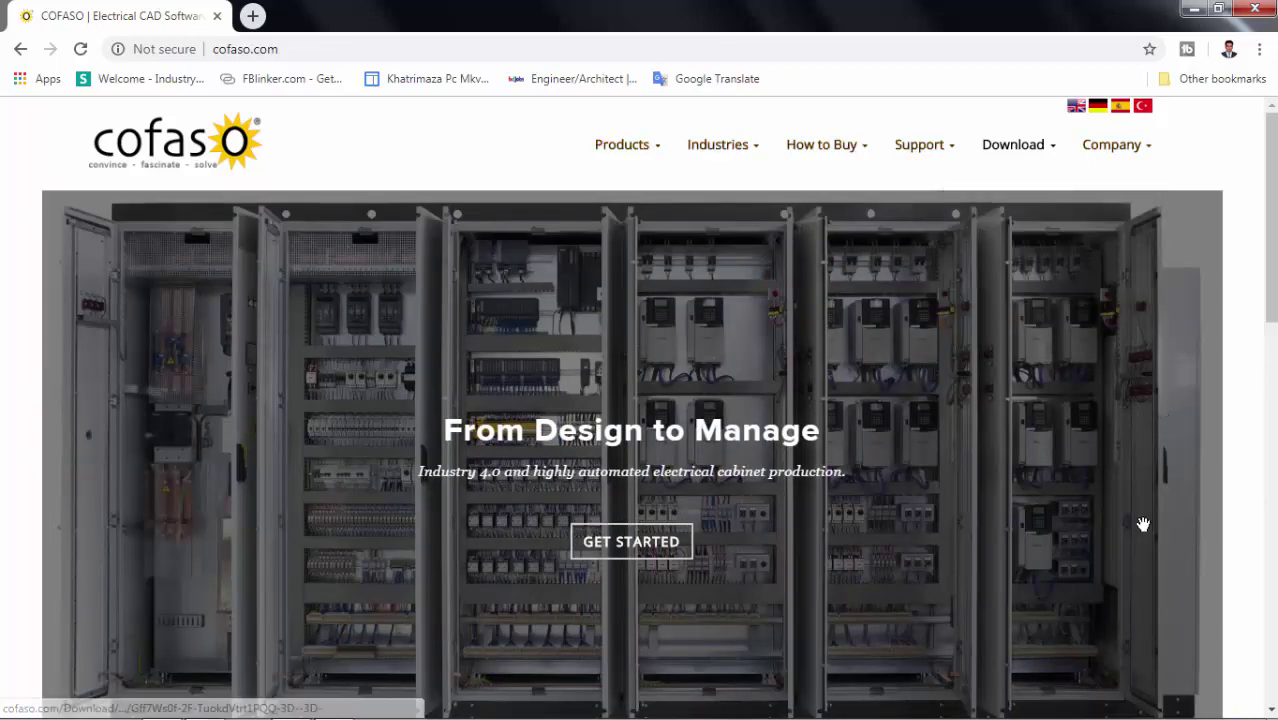
{"action": "scroll", "coordinate": [1141, 522], "scroll_direction": "down", "scroll_amount": 4}
{"action": "scroll", "coordinate": [947, 542], "scroll_direction": "down", "scroll_amount": 3}
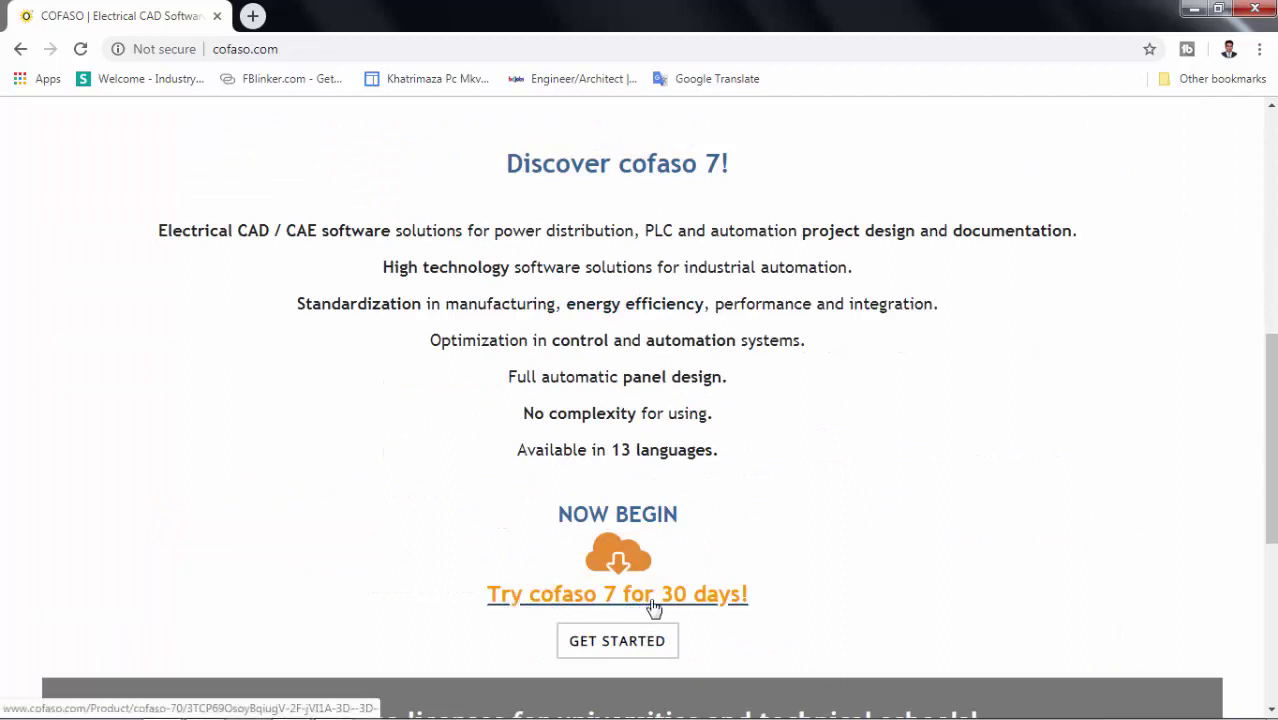
{"action": "scroll", "coordinate": [815, 550], "scroll_direction": "down", "scroll_amount": 2}
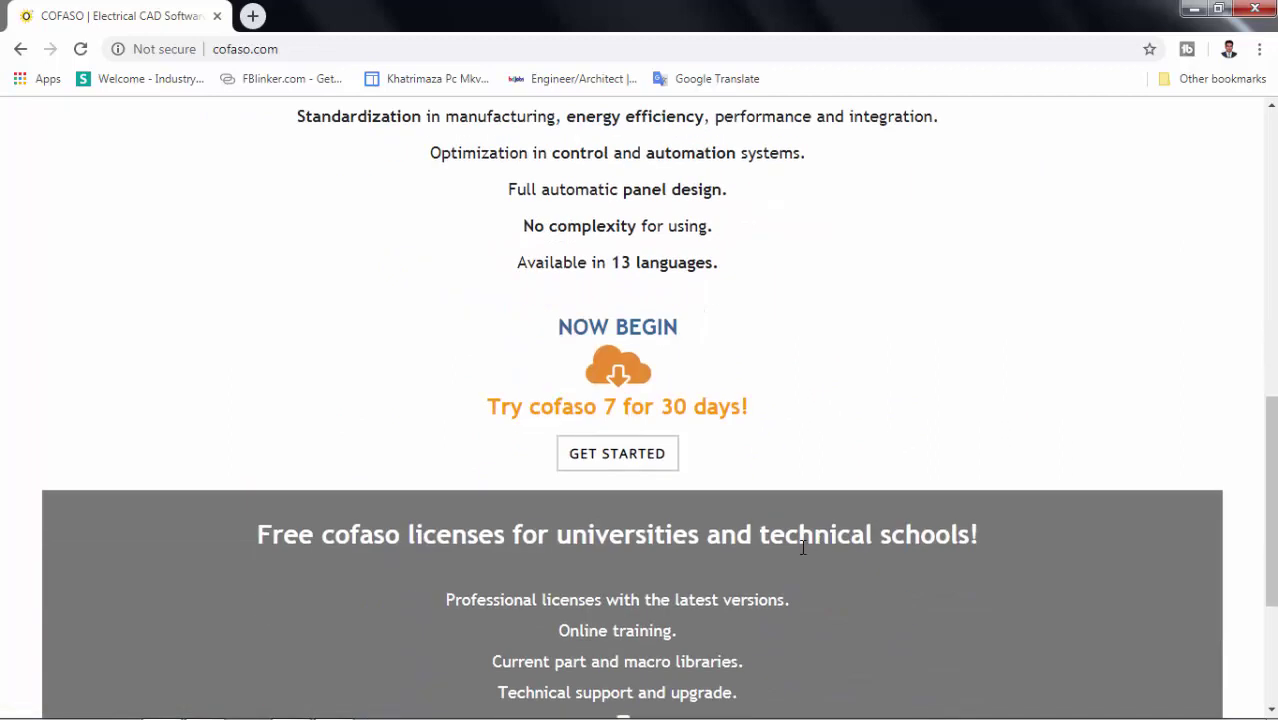
{"action": "left_click", "coordinate": [622, 462]}
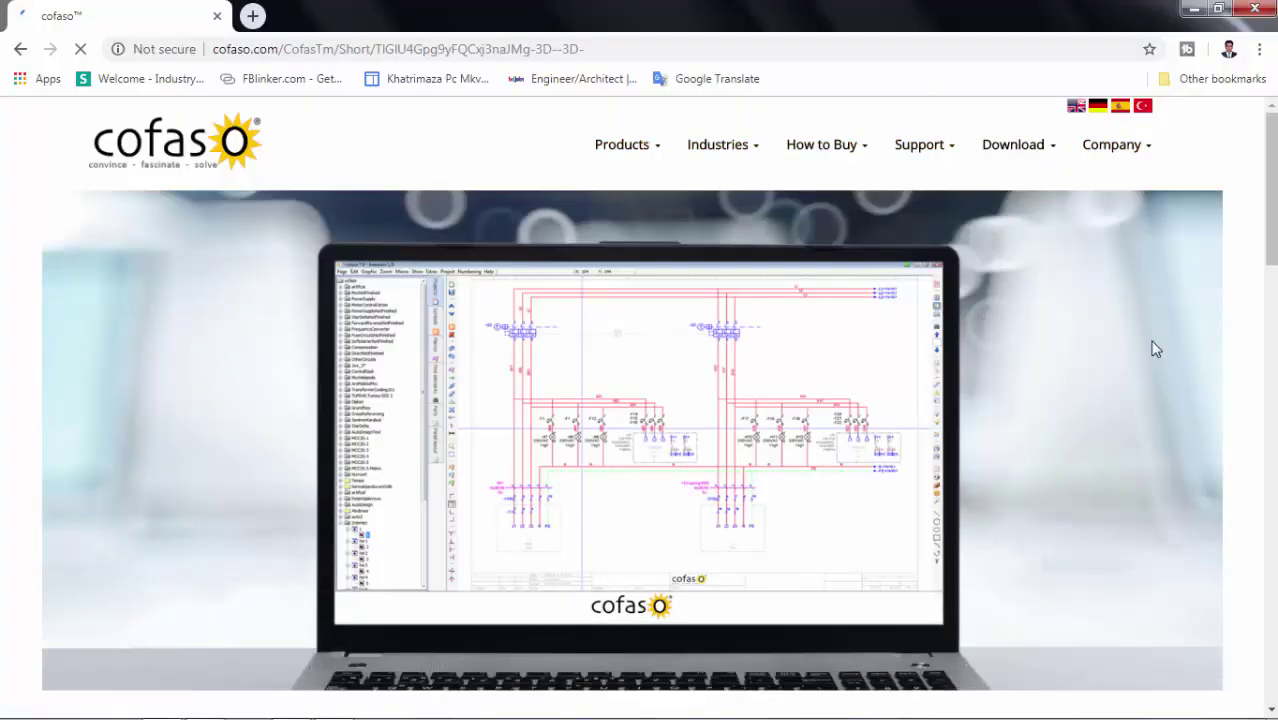
Download the cofaso 7.3 64-bit installer from the product page.
{"action": "scroll", "coordinate": [1150, 347], "scroll_direction": "down", "scroll_amount": 5}
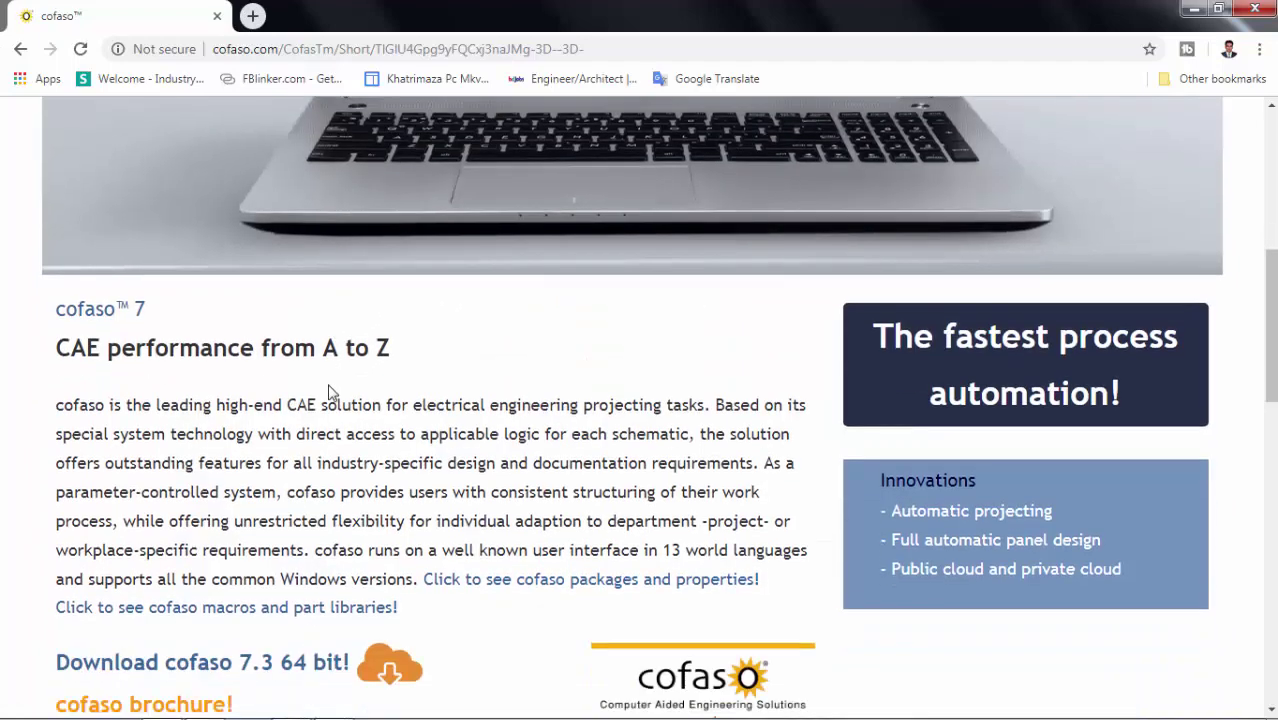
{"action": "scroll", "coordinate": [120, 340], "scroll_direction": "down", "scroll_amount": 1}
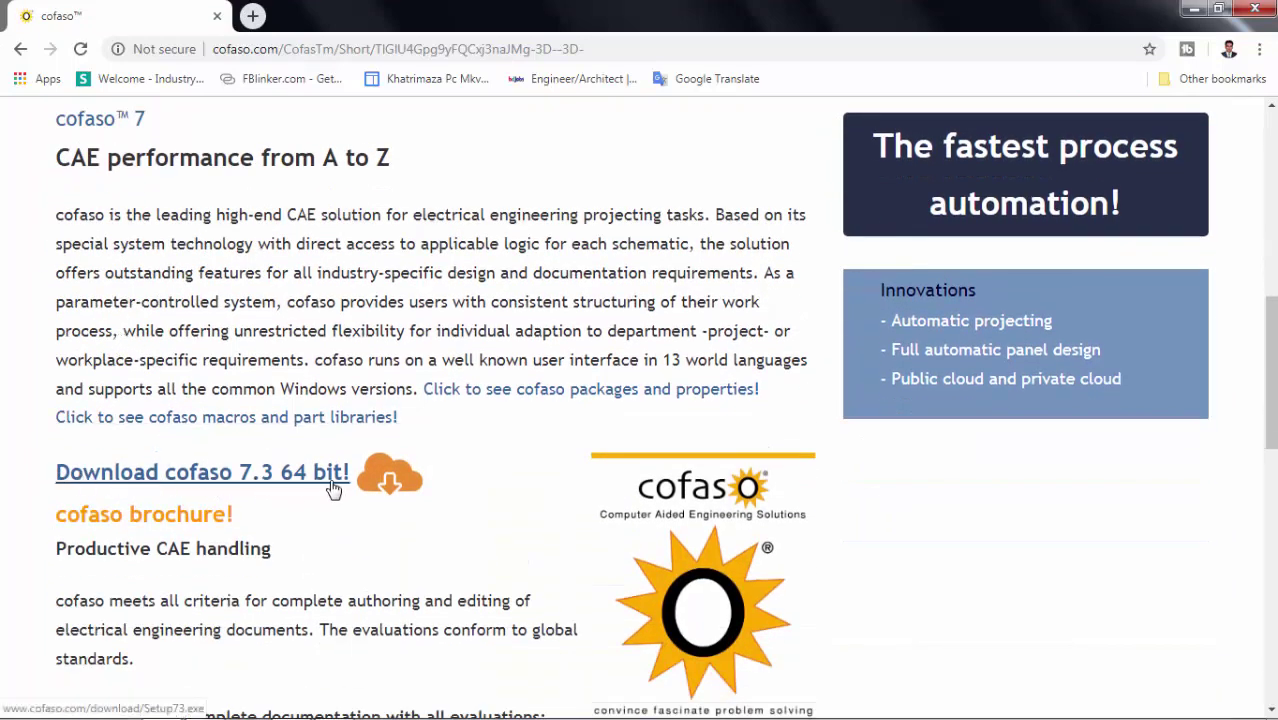
{"action": "left_click", "coordinate": [256, 474]}
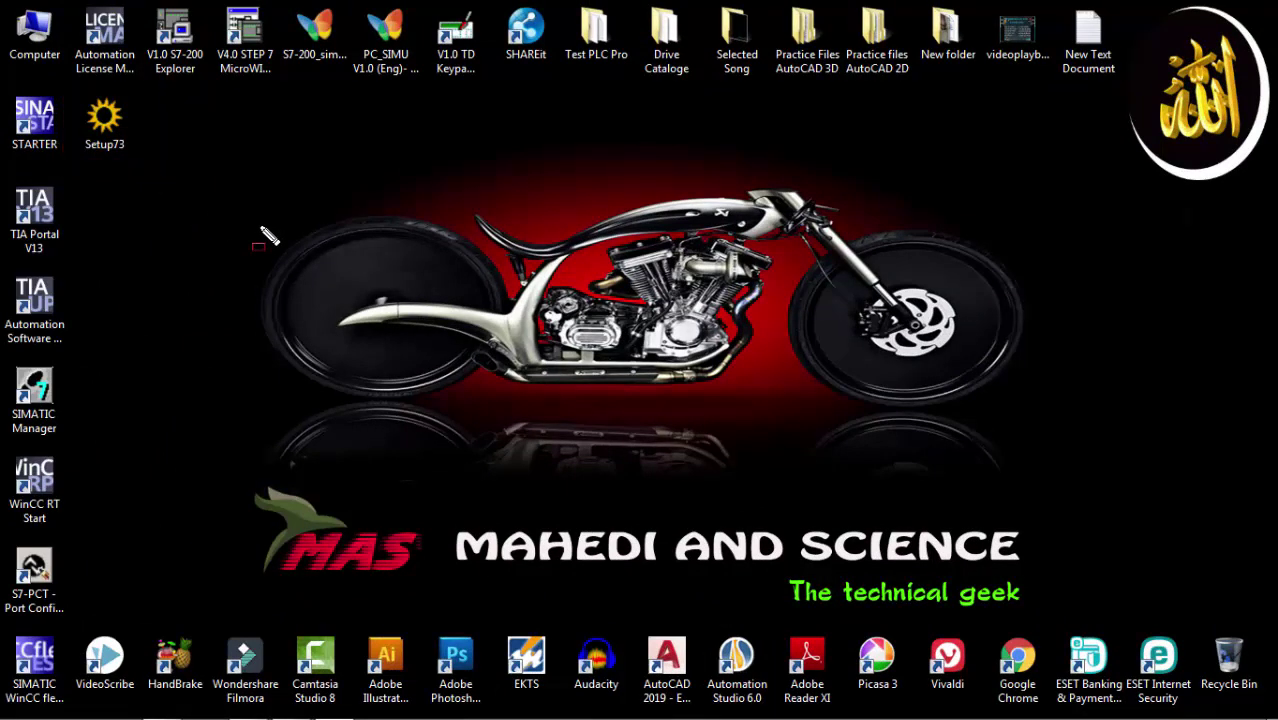
Launch Setup73 from the desktop and let it run past the security warning.
{"action": "double_click", "coordinate": [108, 120]}
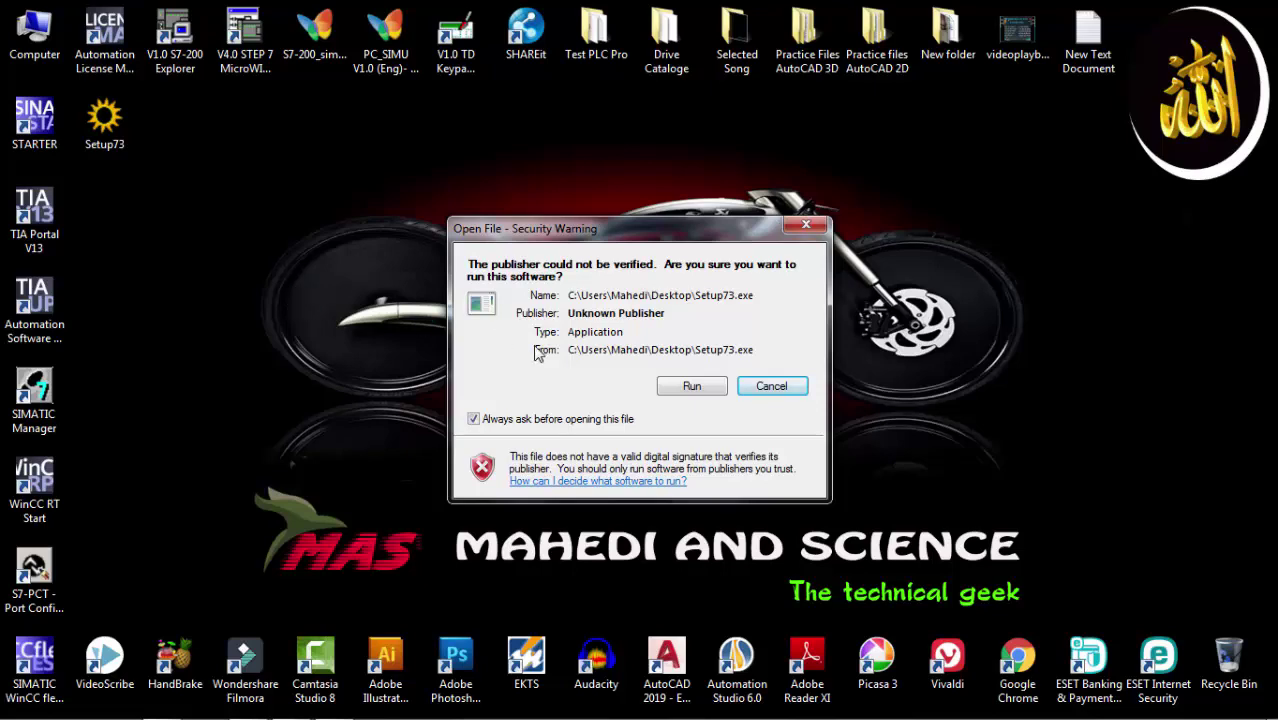
{"action": "left_click", "coordinate": [691, 387]}
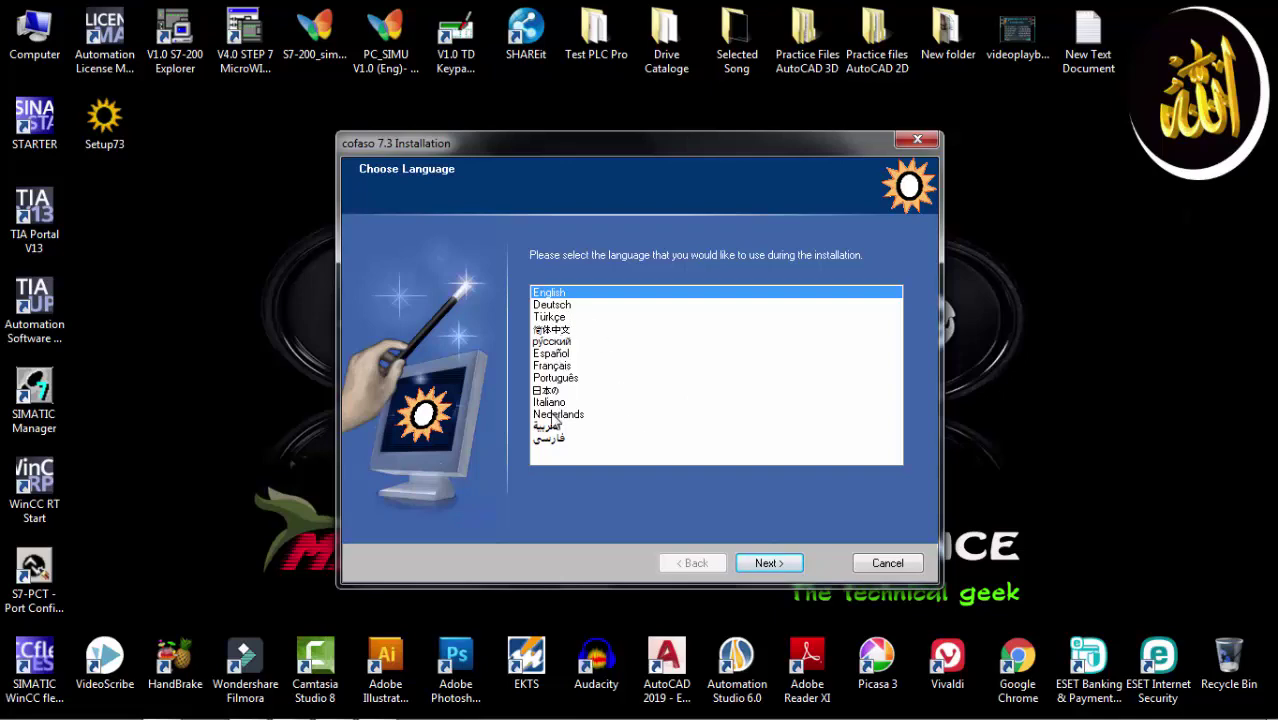
Install cofaso 7.3 in English to C:\Program Files\cofaso 7.3 with Typical setup, accepting the EULA.
{"action": "left_click", "coordinate": [769, 563]}
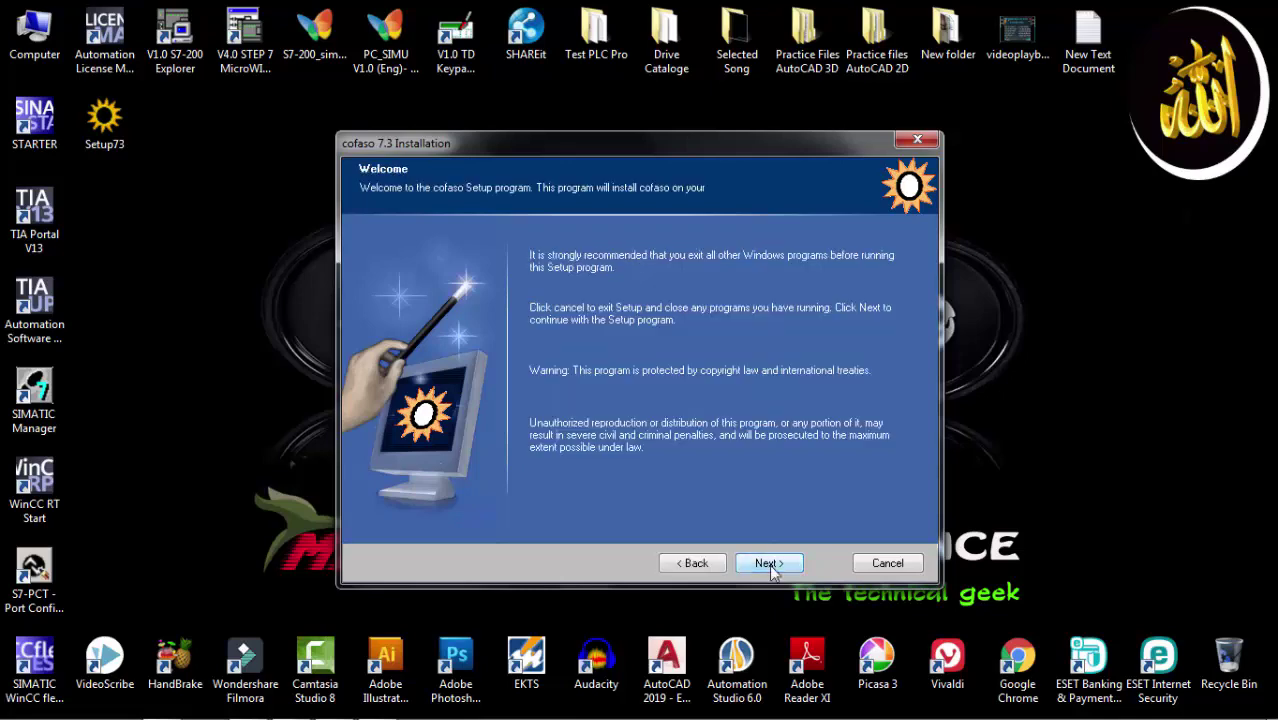
{"action": "left_click", "coordinate": [770, 565]}
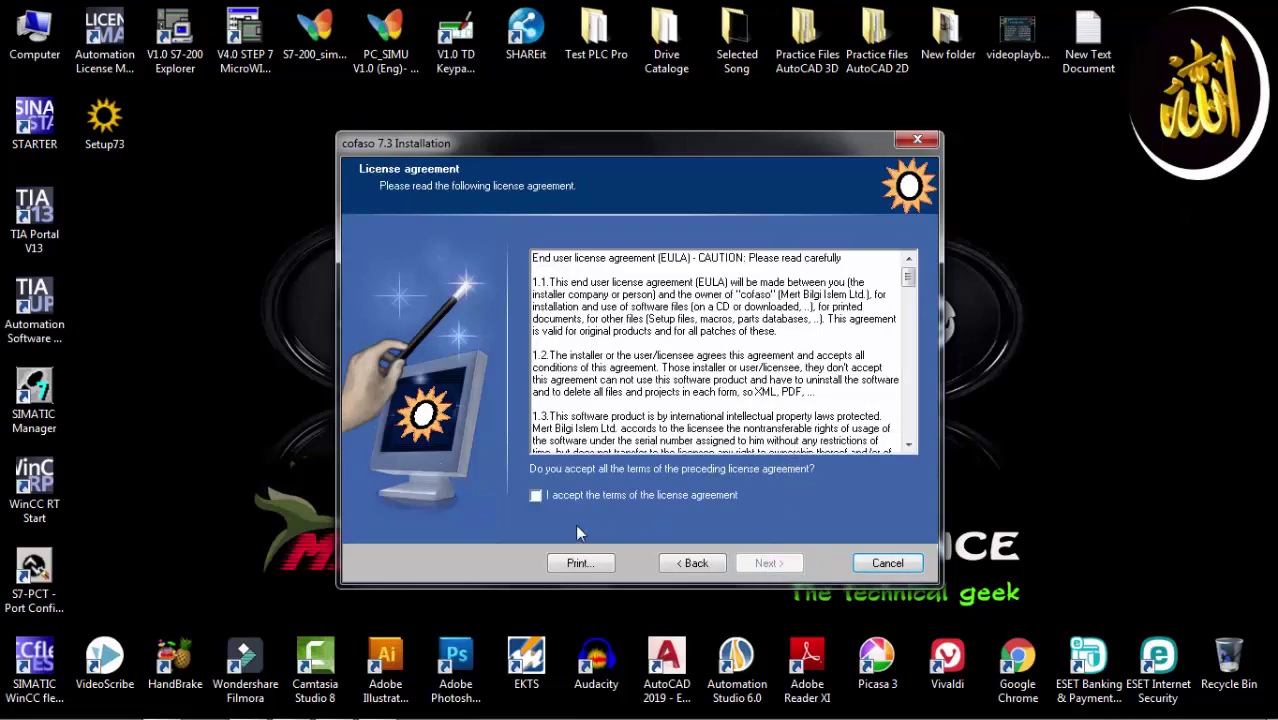
{"action": "left_click", "coordinate": [536, 496]}
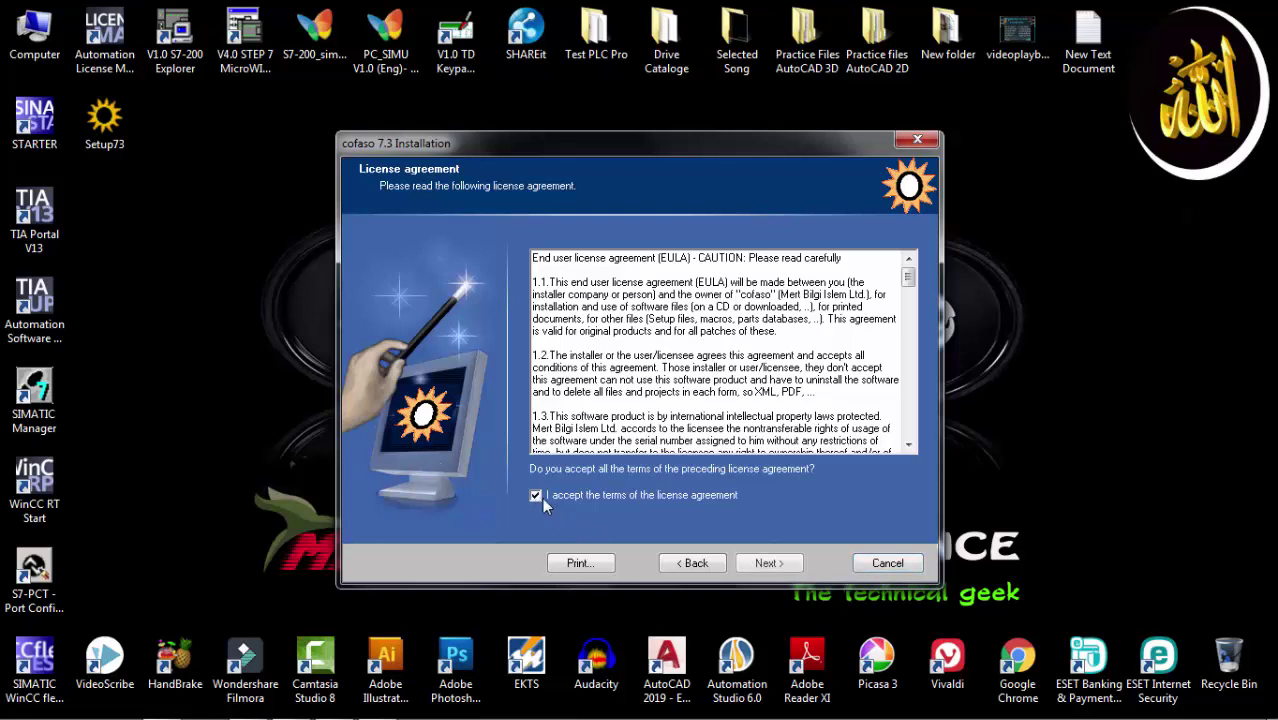
{"action": "left_click", "coordinate": [762, 565]}
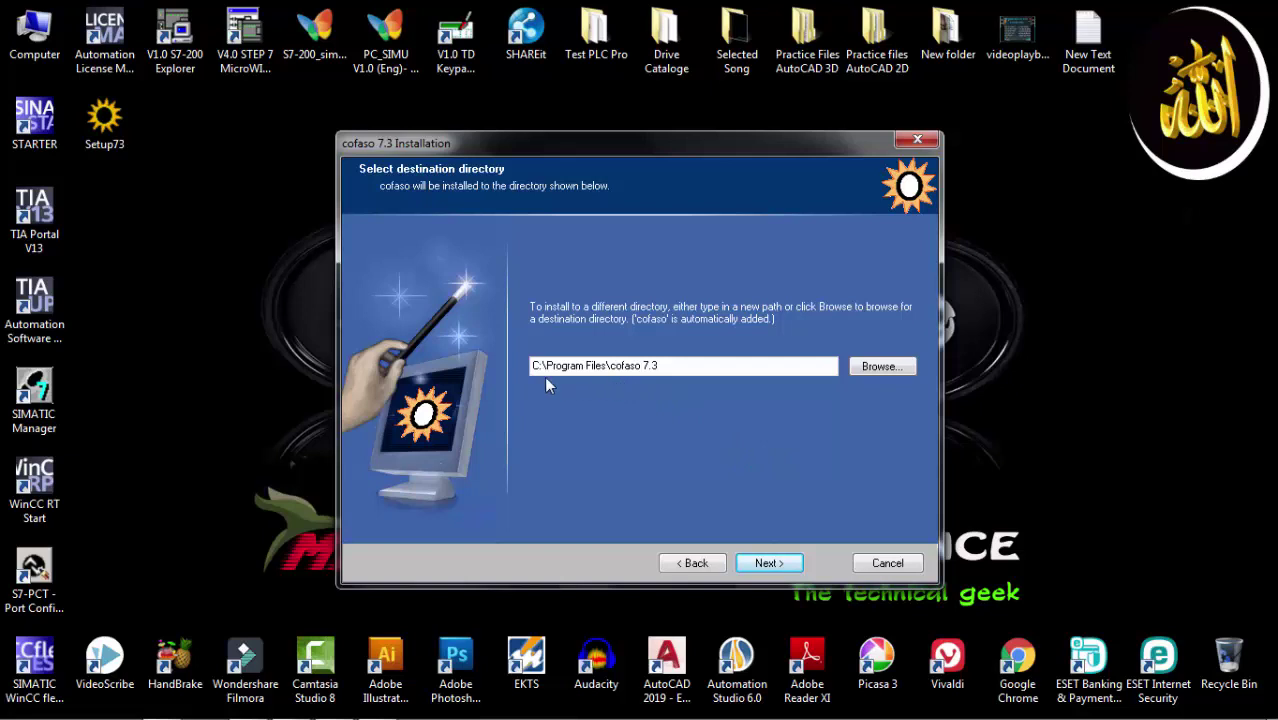
{"action": "left_click", "coordinate": [783, 569]}
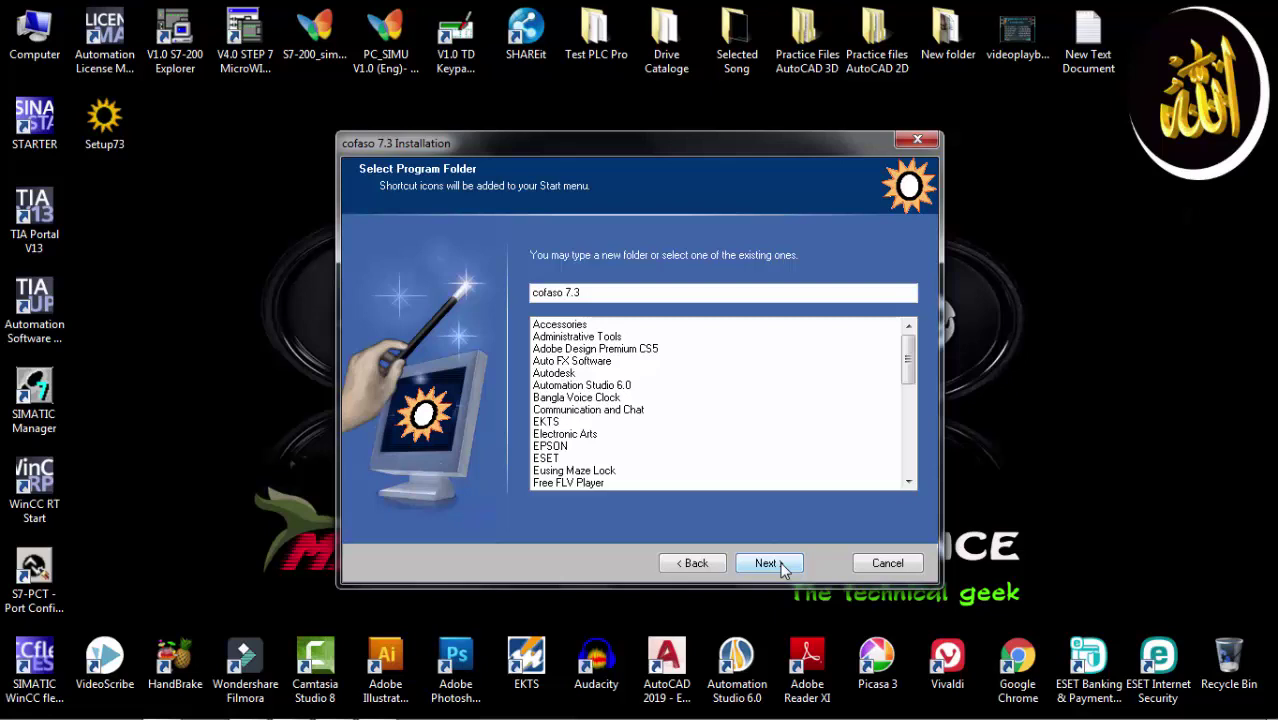
{"action": "left_click", "coordinate": [783, 569]}
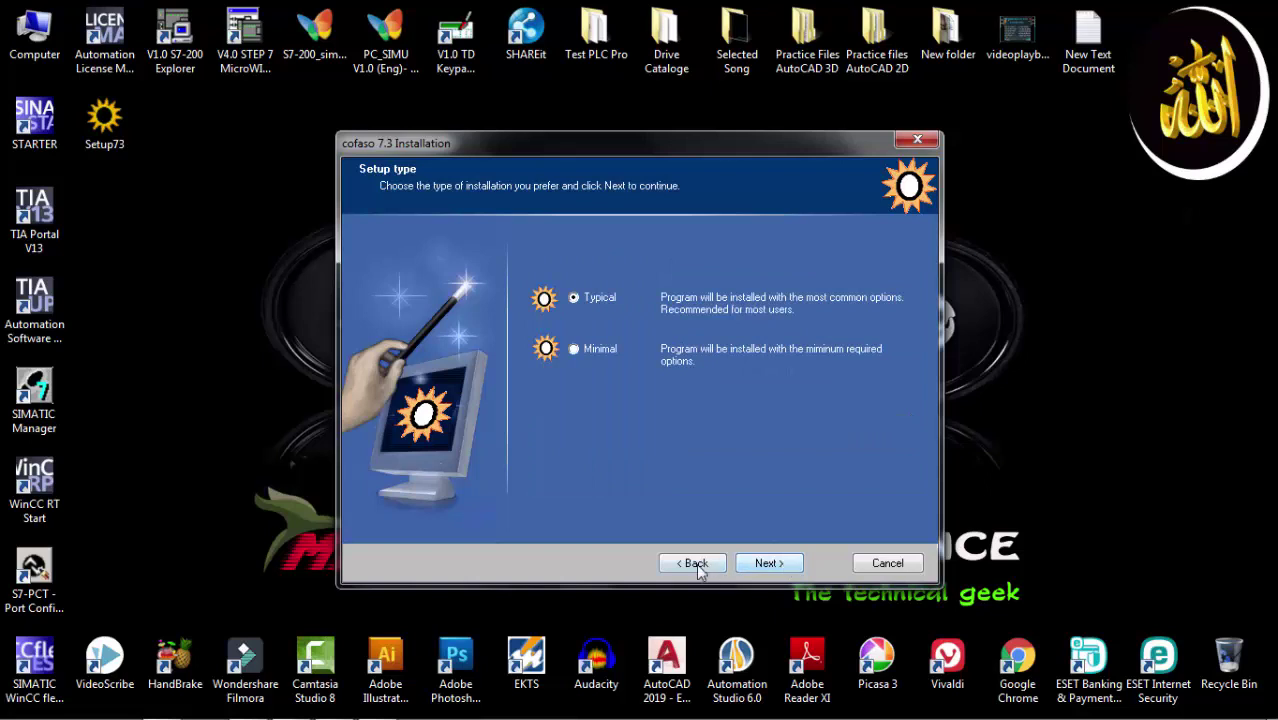
{"action": "left_click", "coordinate": [783, 564]}
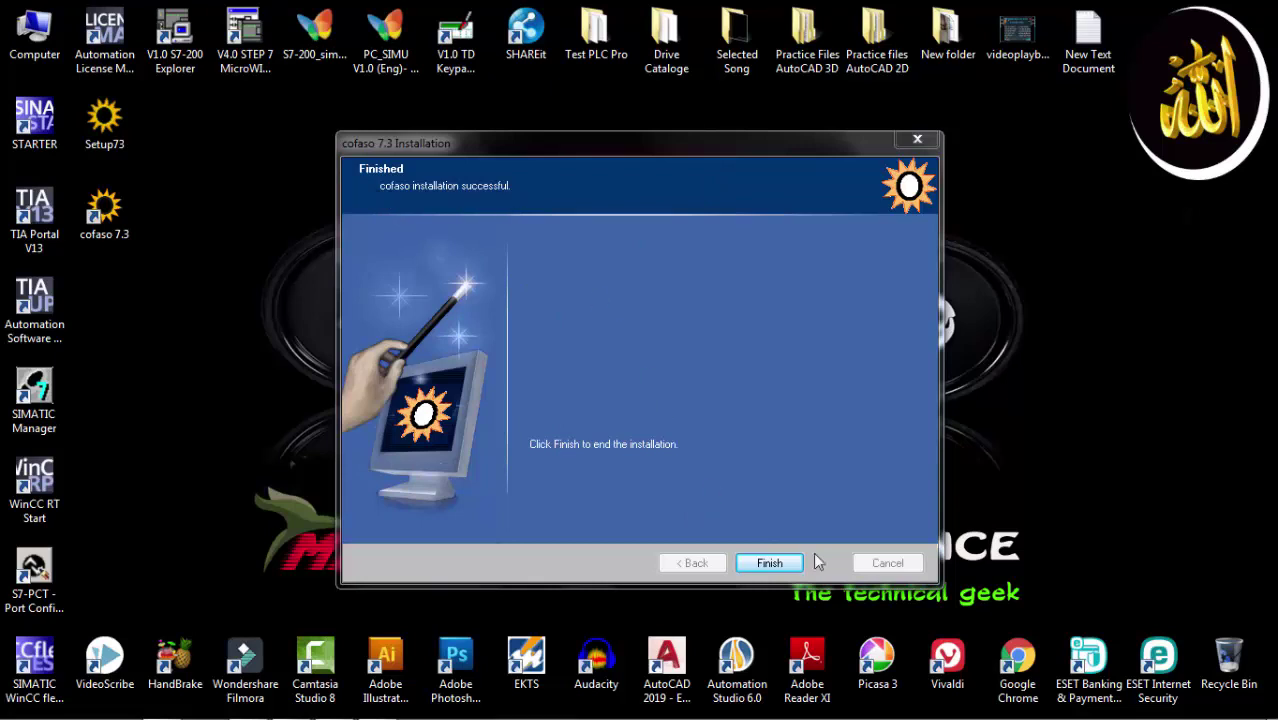
Finish and close the cofaso 7.3 installation wizard.
{"action": "left_click", "coordinate": [769, 563]}
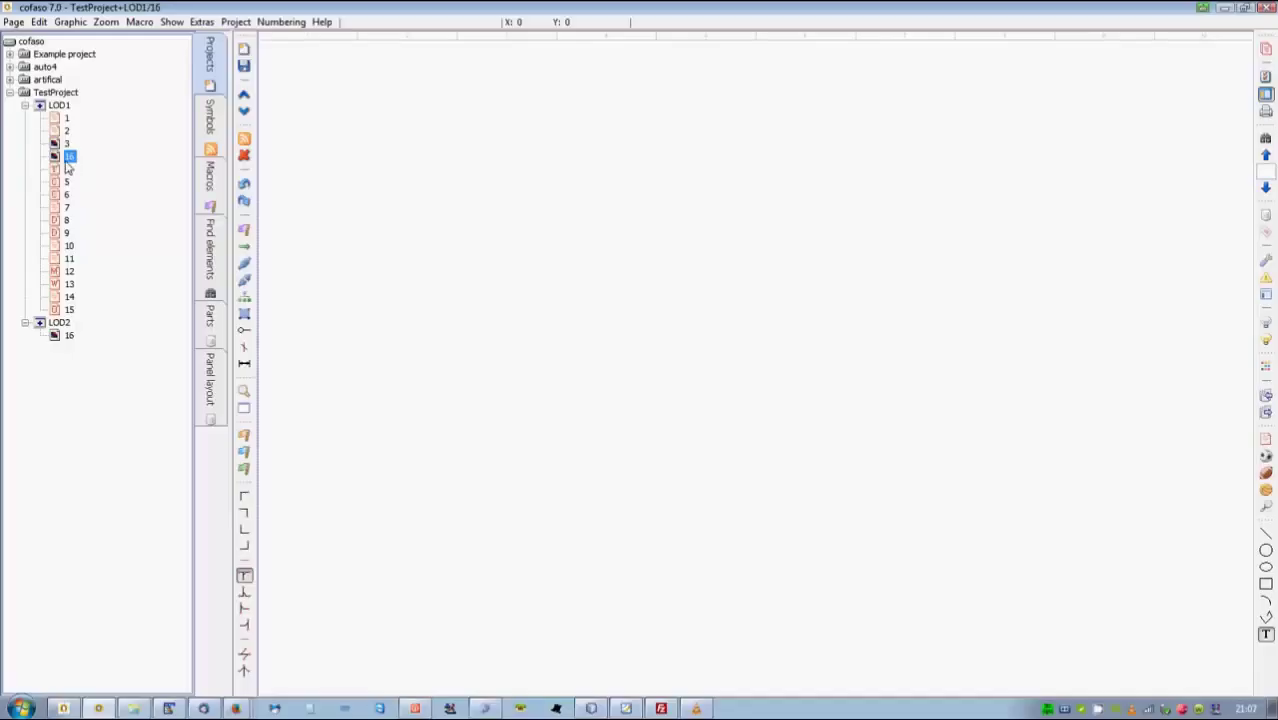
Renumber the project pages through Numbering > Pages.
{"action": "left_click", "coordinate": [281, 21]}
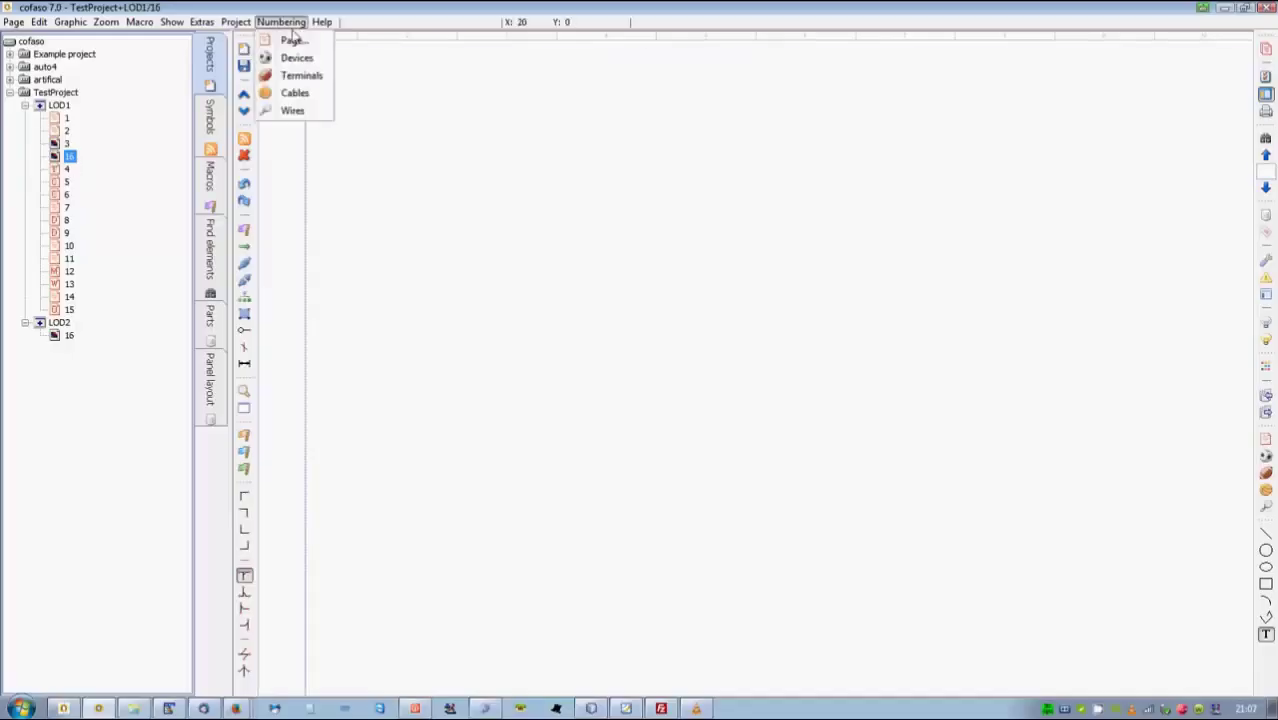
{"action": "left_click", "coordinate": [290, 40]}
{"action": "left_click", "coordinate": [730, 588]}
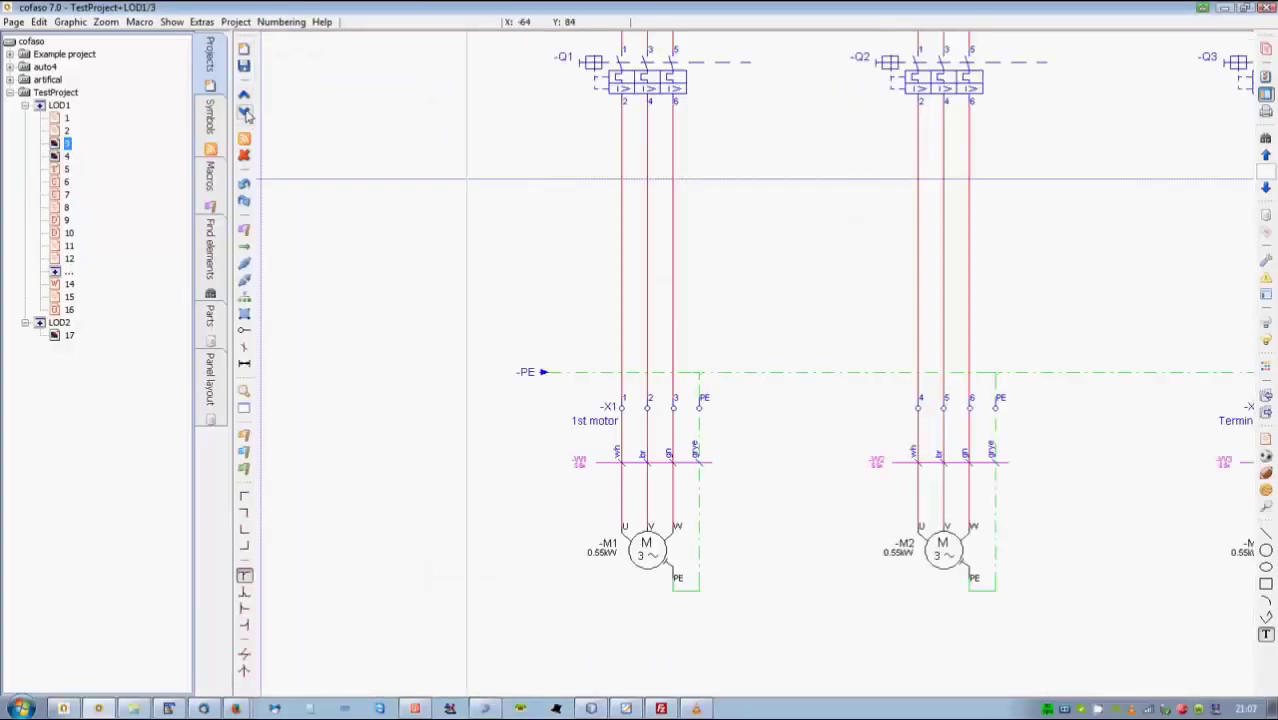
Place a normally open S01 contact on page 4, designated +LOD1-Q1.
{"action": "left_click", "coordinate": [212, 118]}
{"action": "type", "text": "s0"}
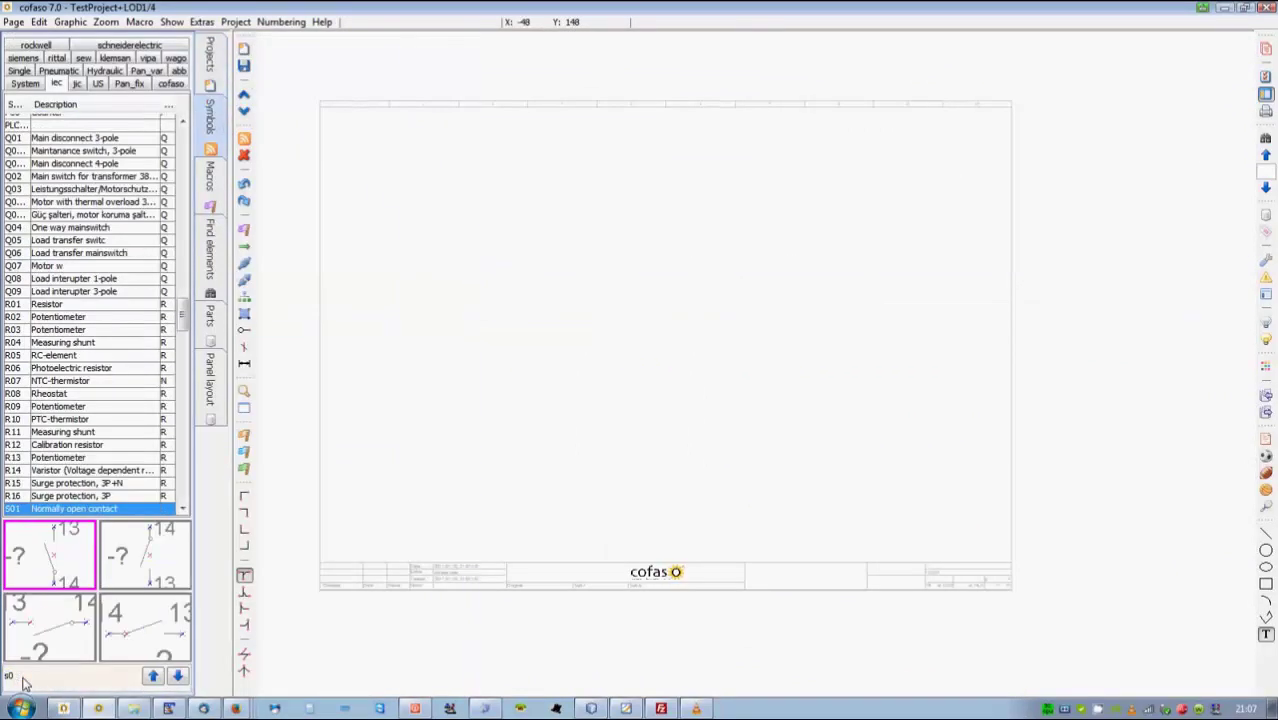
{"action": "left_click", "coordinate": [608, 226]}
{"action": "left_click", "coordinate": [812, 214]}
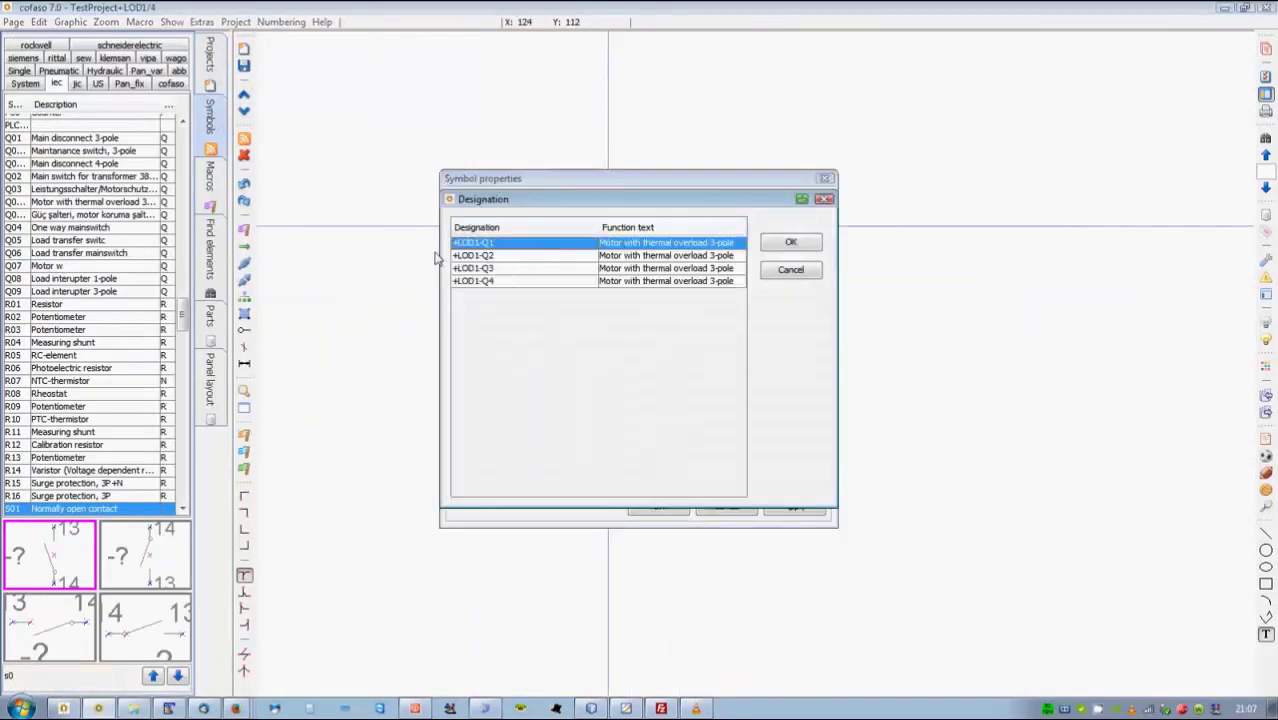
{"action": "left_click", "coordinate": [792, 241]}
{"action": "left_click", "coordinate": [661, 507]}
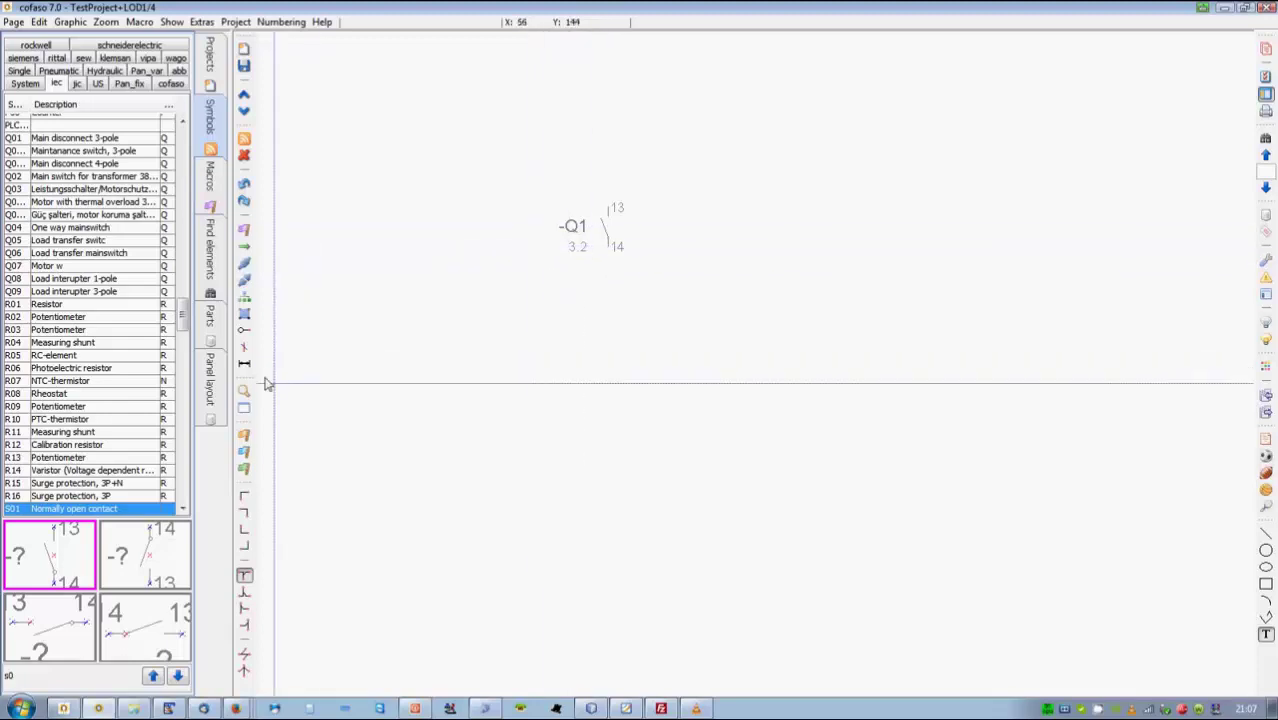
Place a normally closed O01 contact beside it, also designated +LOD1-Q1.
{"action": "left_click", "coordinate": [42, 680]}
{"action": "type", "text": "01"}
{"action": "type", "text": "o"}
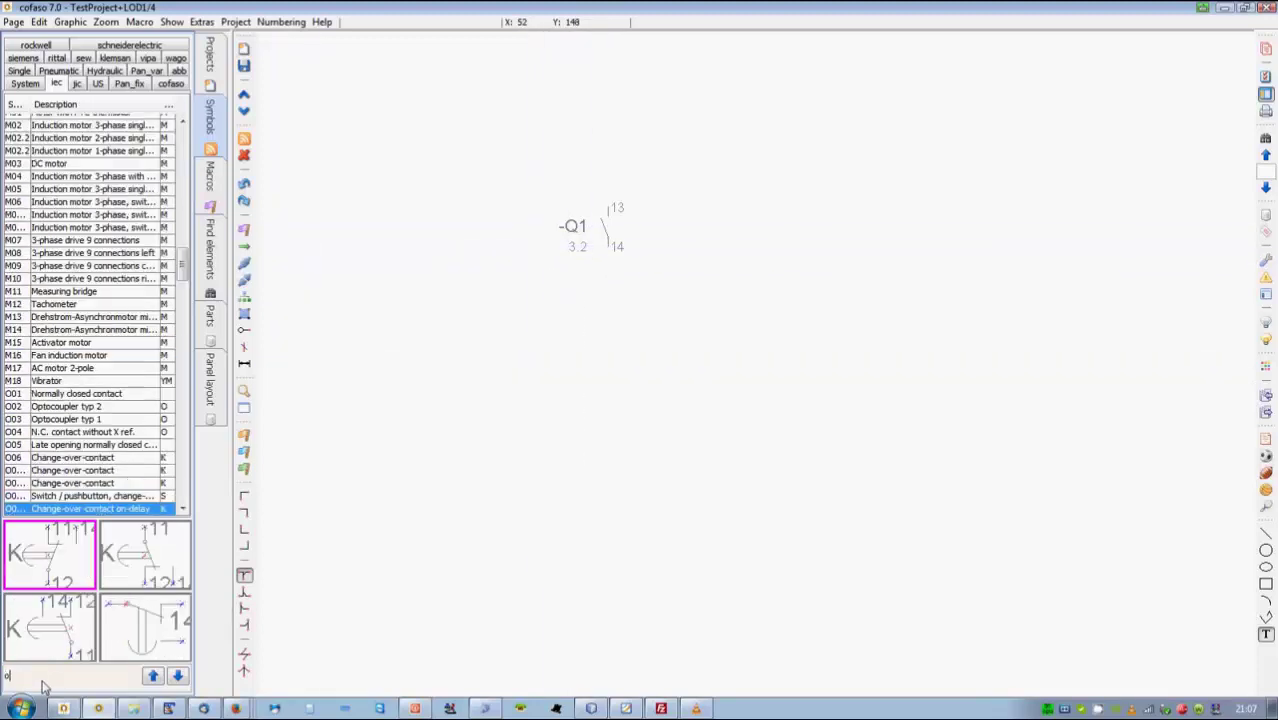
{"action": "left_click", "coordinate": [771, 224]}
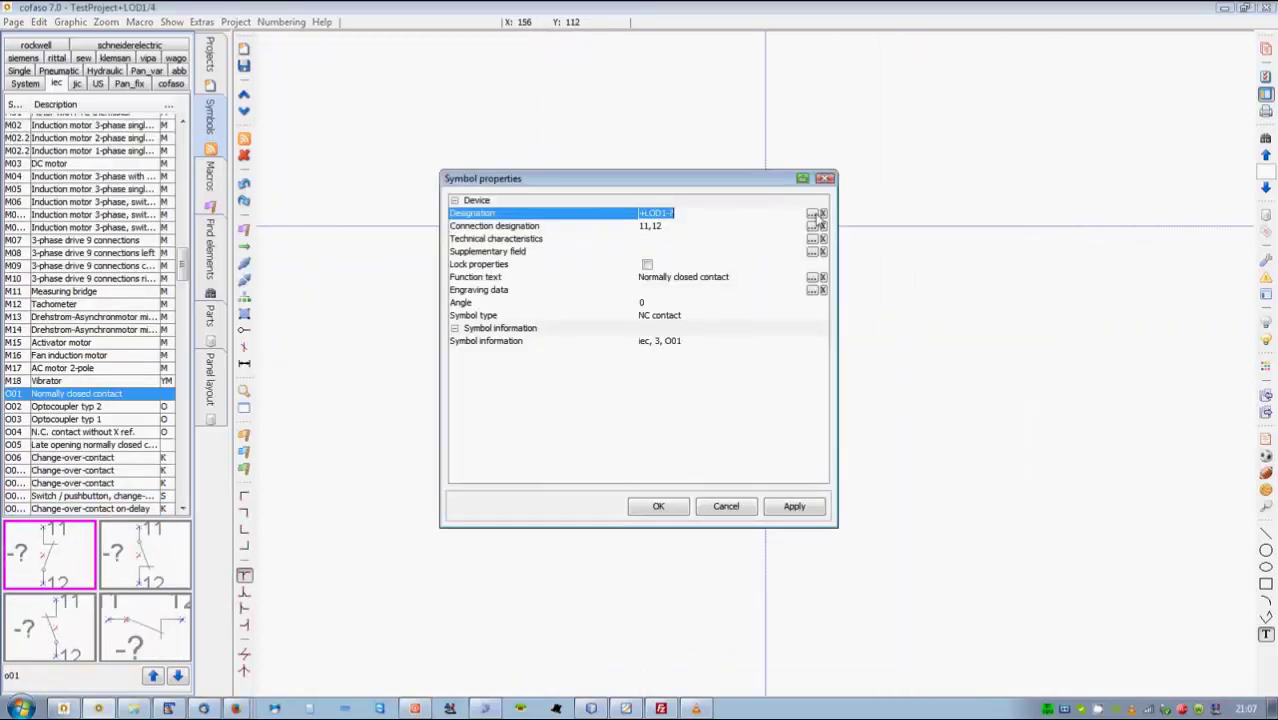
{"action": "left_click", "coordinate": [818, 214]}
{"action": "left_click", "coordinate": [792, 241]}
{"action": "left_click", "coordinate": [658, 506]}
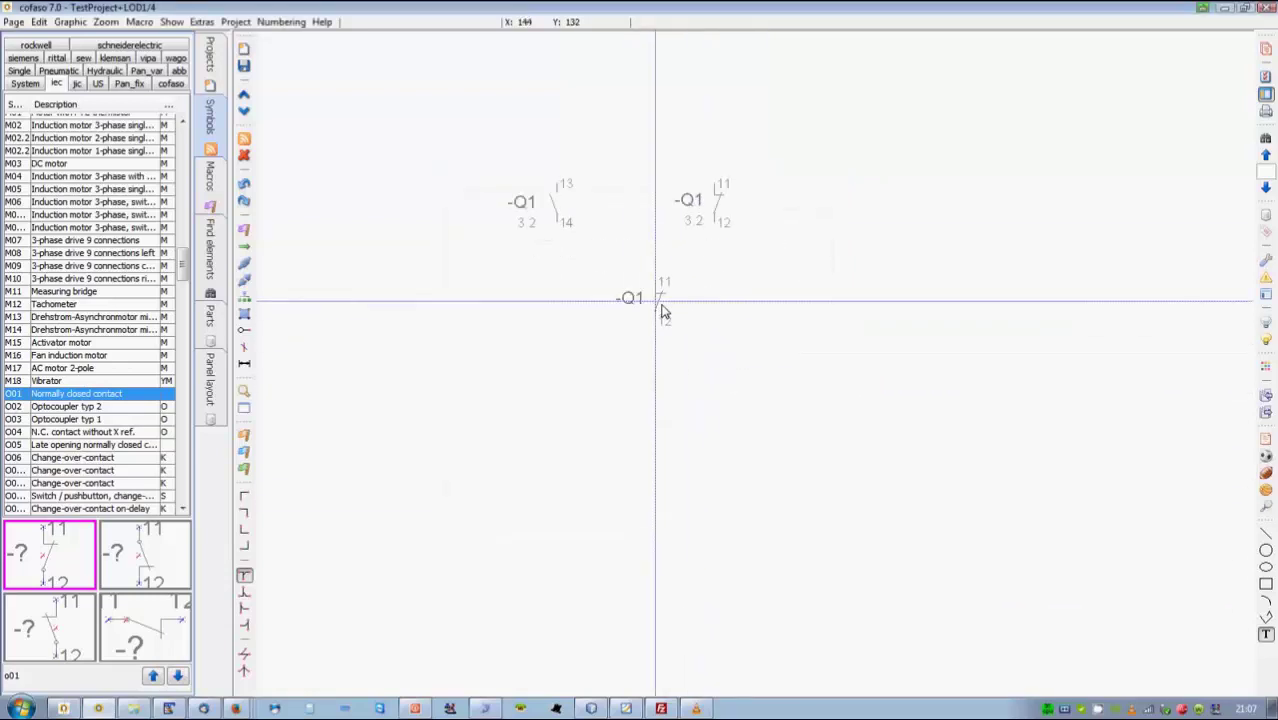
Save page 4 and return to page LOD1/3 showing cross-references 4.3 and 4.4.
{"action": "scroll", "coordinate": [661, 308], "scroll_direction": "up", "scroll_amount": 2}
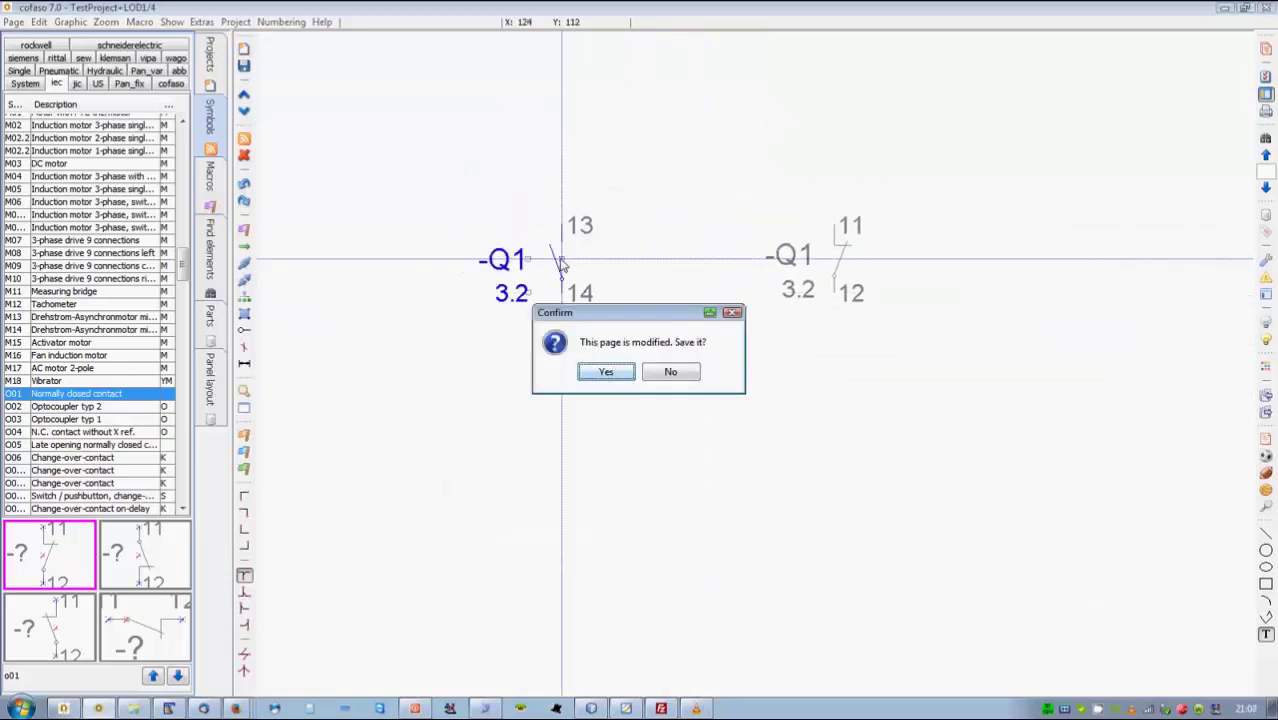
{"action": "left_click", "coordinate": [605, 371]}
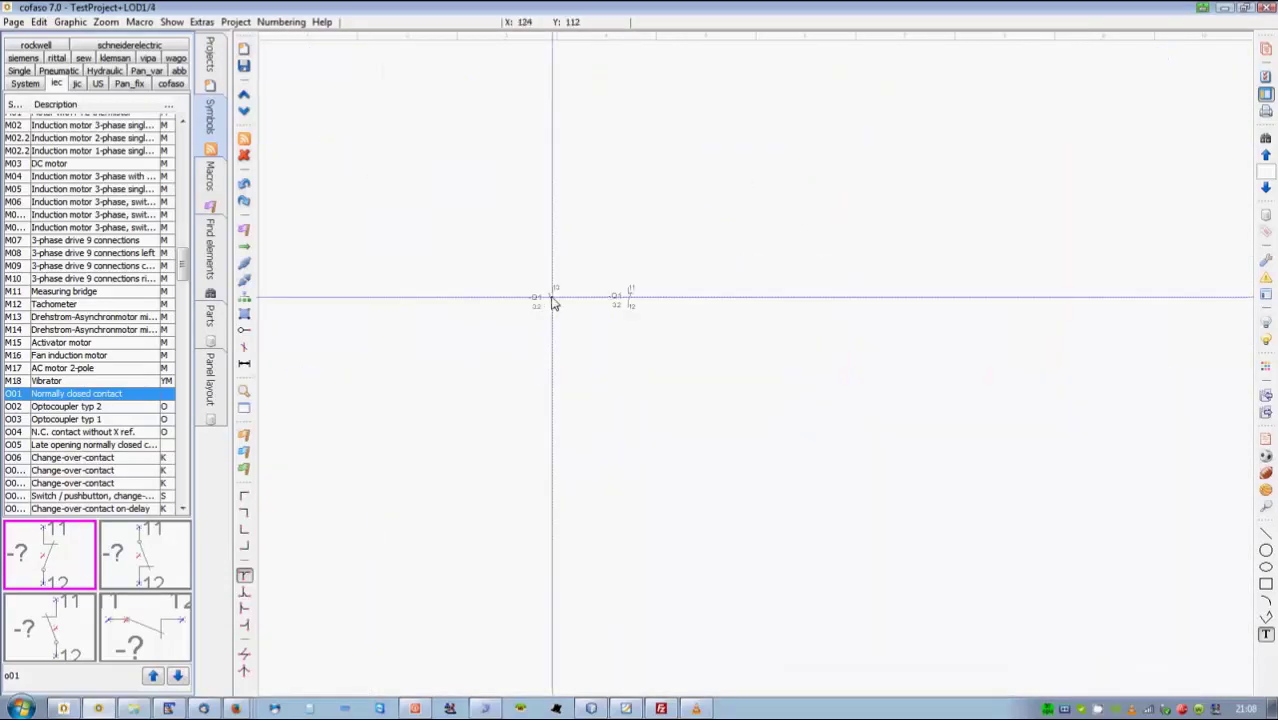
{"action": "key", "text": "Page_Up"}
{"action": "scroll", "coordinate": [424, 92], "scroll_direction": "up", "scroll_amount": 4}
Change the cross-reference display option in Extras > Parameters so references appear rotated.
{"action": "left_click", "coordinate": [201, 21]}
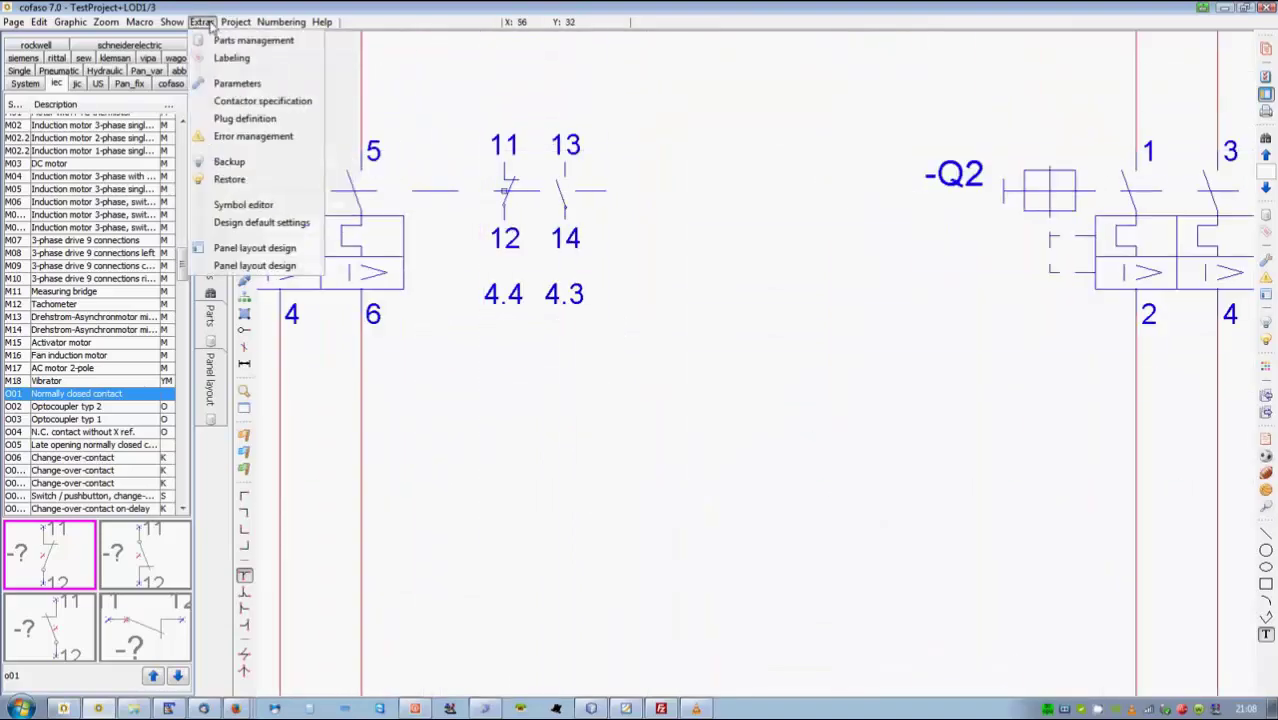
{"action": "left_click", "coordinate": [265, 91]}
{"action": "left_click", "coordinate": [800, 205]}
{"action": "left_click", "coordinate": [720, 228]}
{"action": "left_click", "coordinate": [760, 607]}
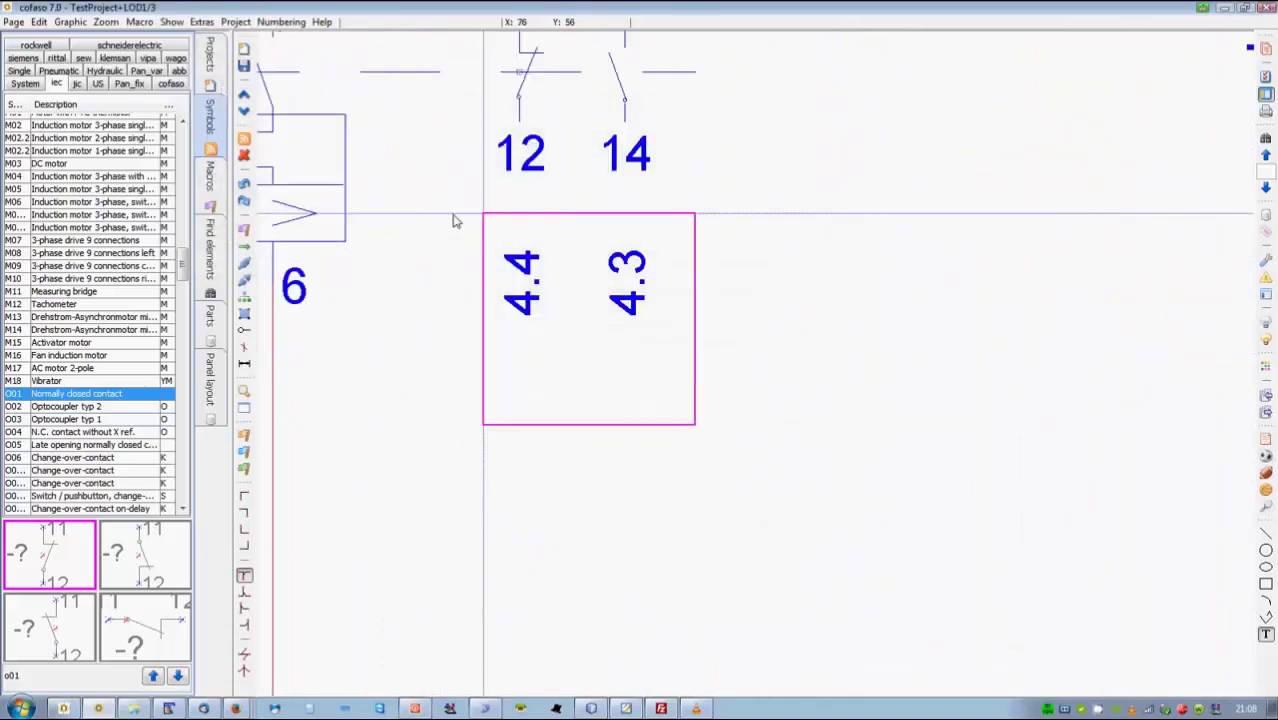
Browse device list pages 9–11 to the Manufacturer list, then open Find elements.
{"action": "left_click", "coordinate": [210, 55]}
{"action": "double_click", "coordinate": [67, 220]}
{"action": "scroll", "coordinate": [950, 330], "scroll_direction": "up", "scroll_amount": 3}
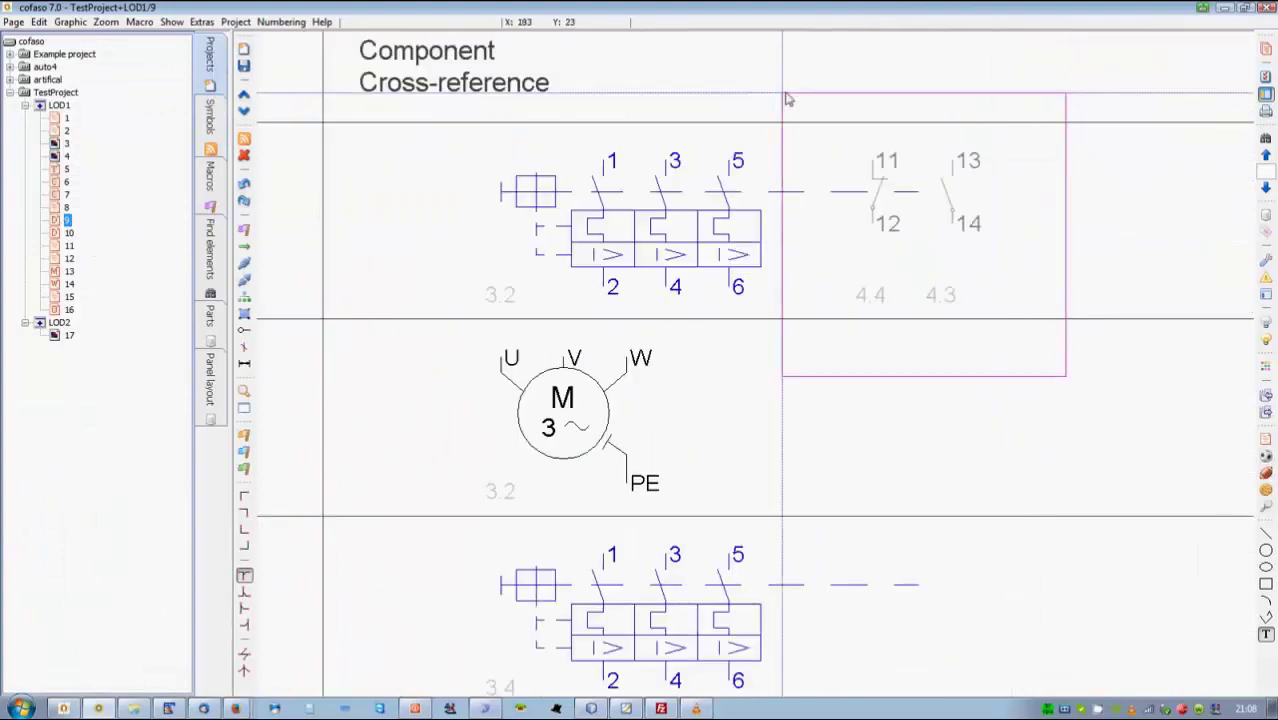
{"action": "scroll", "coordinate": [950, 330], "scroll_direction": "down", "scroll_amount": 4}
{"action": "scroll", "coordinate": [600, 300], "scroll_direction": "up", "scroll_amount": 1}
{"action": "left_click", "coordinate": [244, 110]}
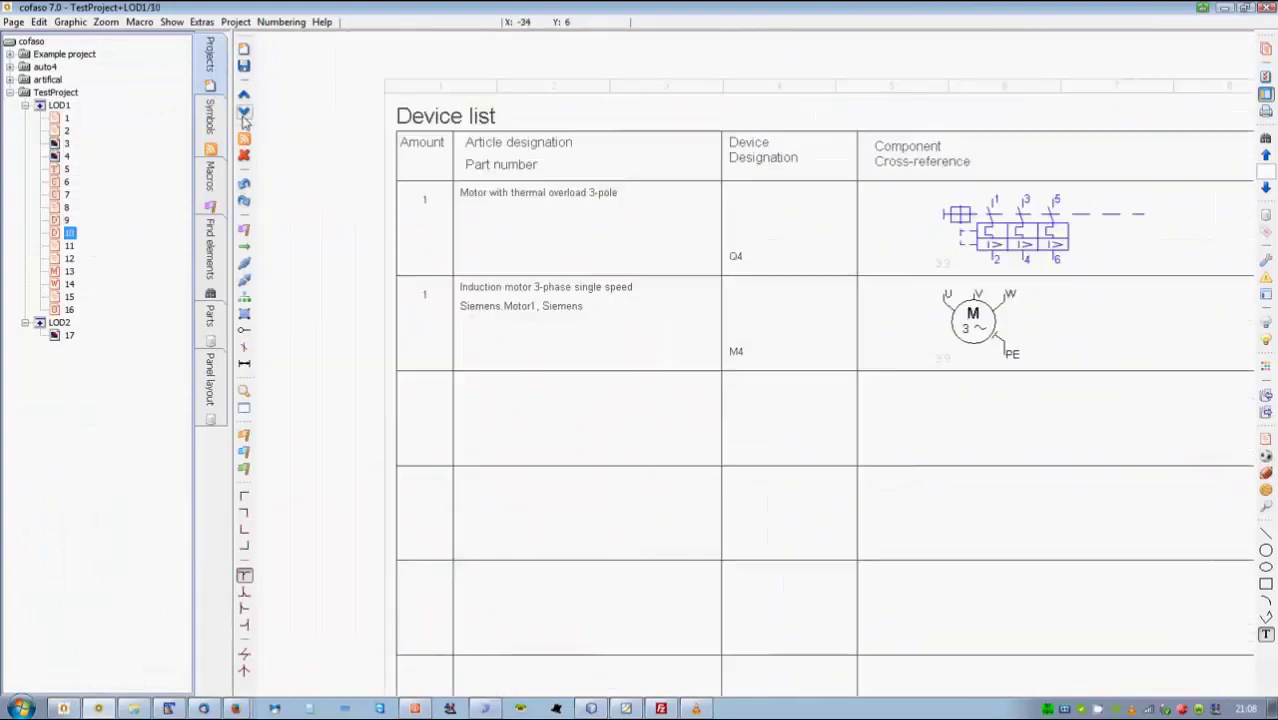
{"action": "left_click", "coordinate": [244, 110]}
{"action": "scroll", "coordinate": [464, 302], "scroll_direction": "up", "scroll_amount": 2}
{"action": "scroll", "coordinate": [449, 358], "scroll_direction": "up", "scroll_amount": 1}
{"action": "scroll", "coordinate": [449, 358], "scroll_direction": "down", "scroll_amount": 2}
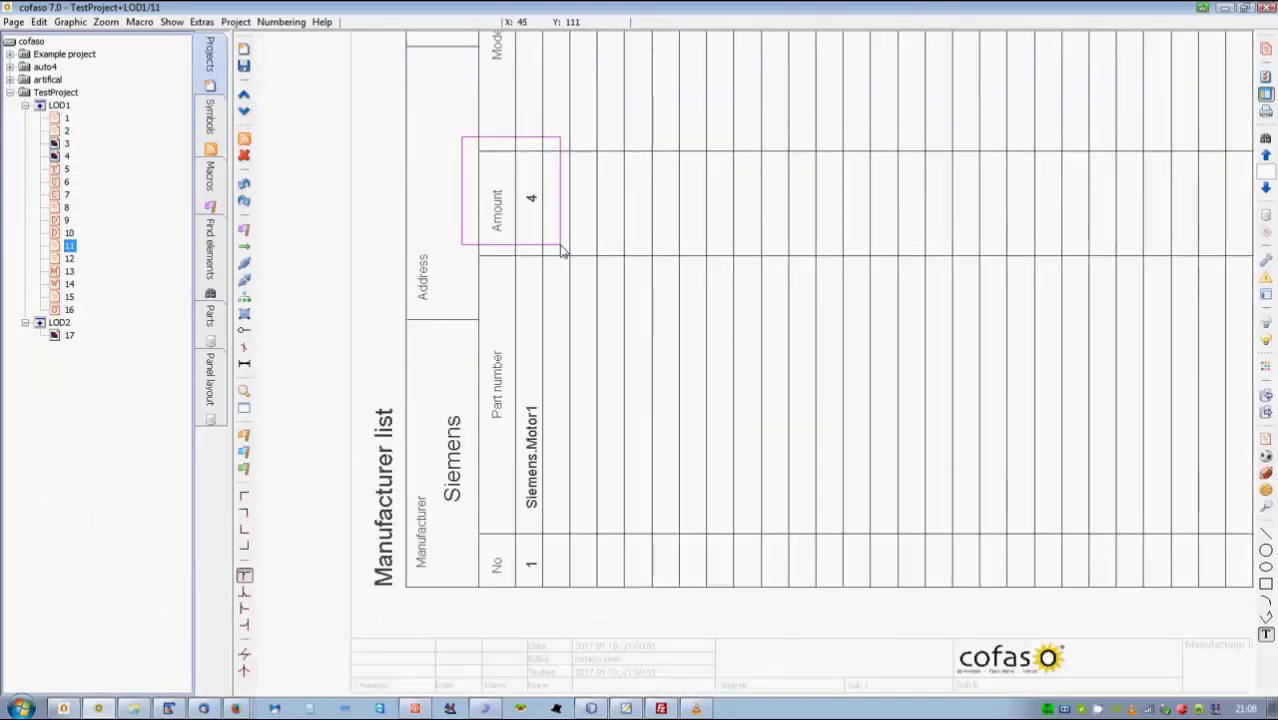
{"action": "key", "text": "ctrl+f"}
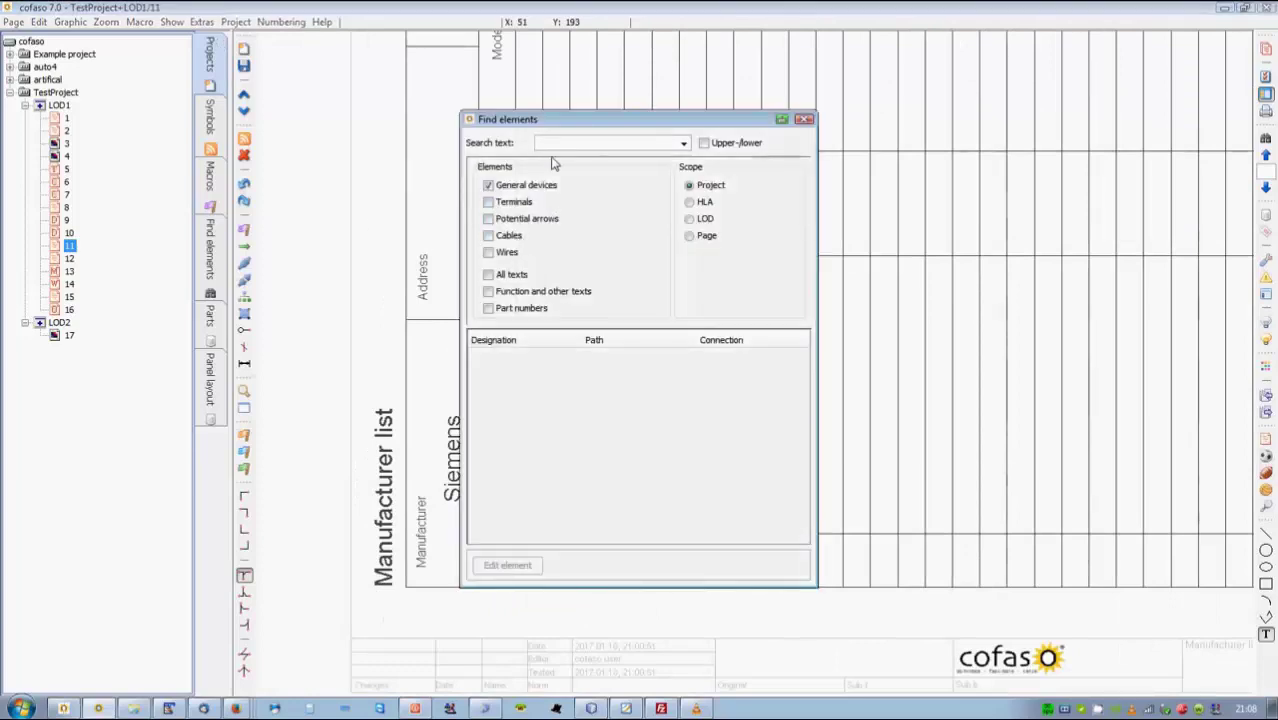